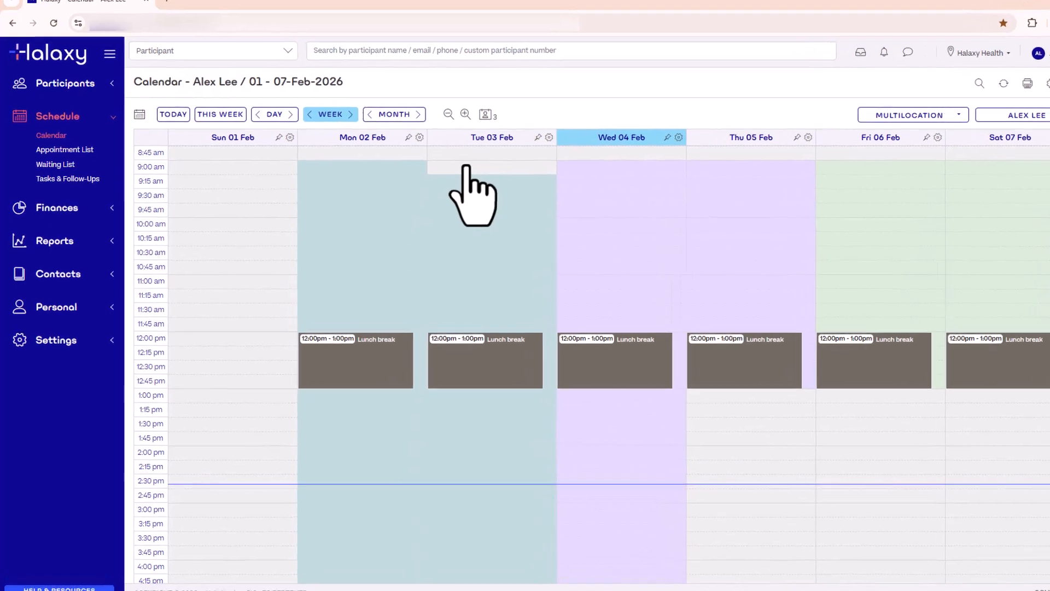
# Start a new fee and look up NDIS item 15_056_0128_1_3
pyautogui.click(52, 210)
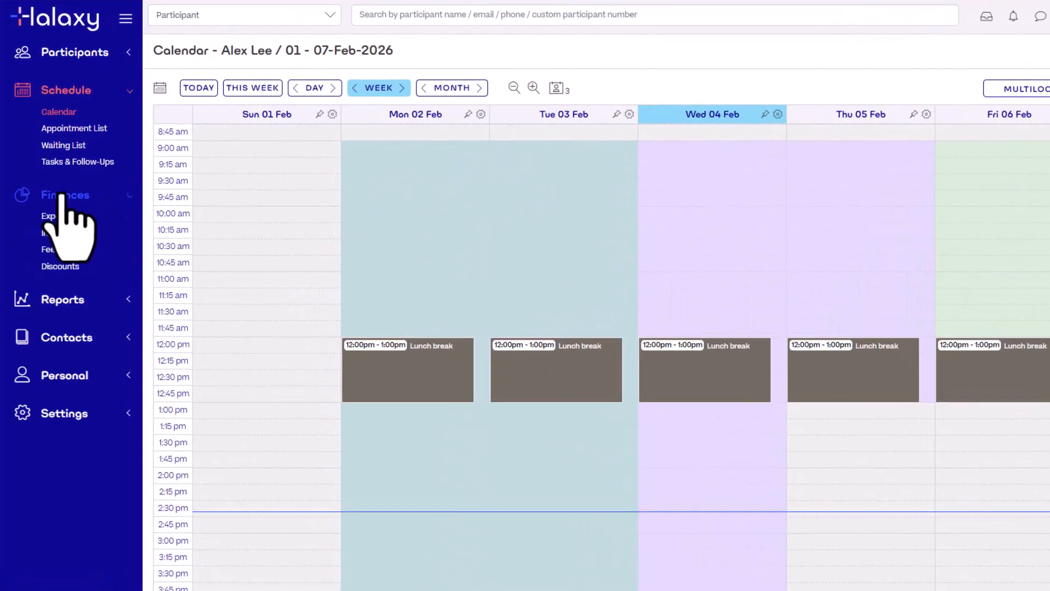
pyautogui.click(52, 249)
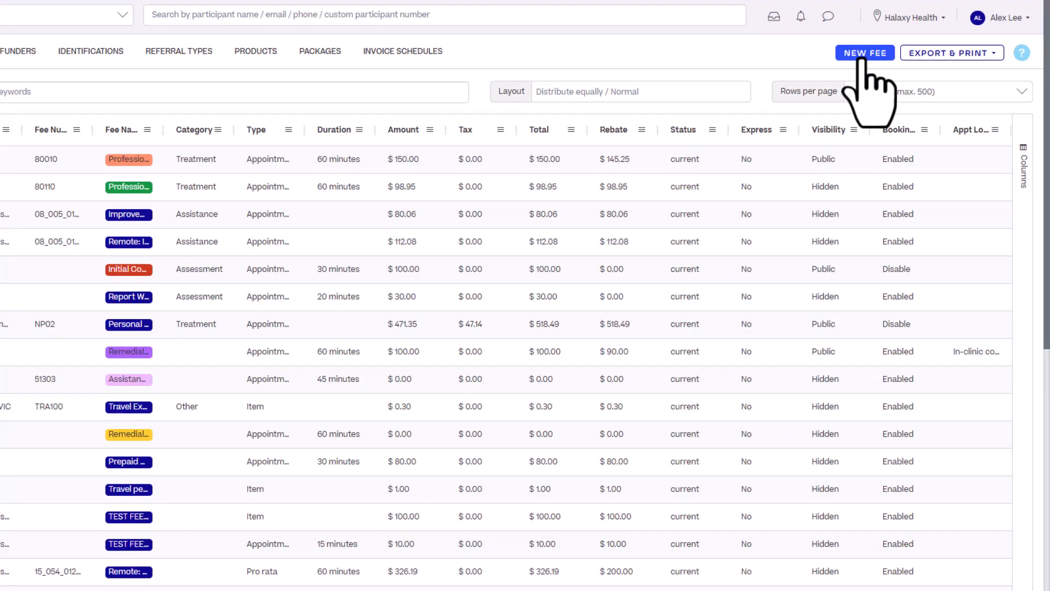
pyautogui.click(864, 53)
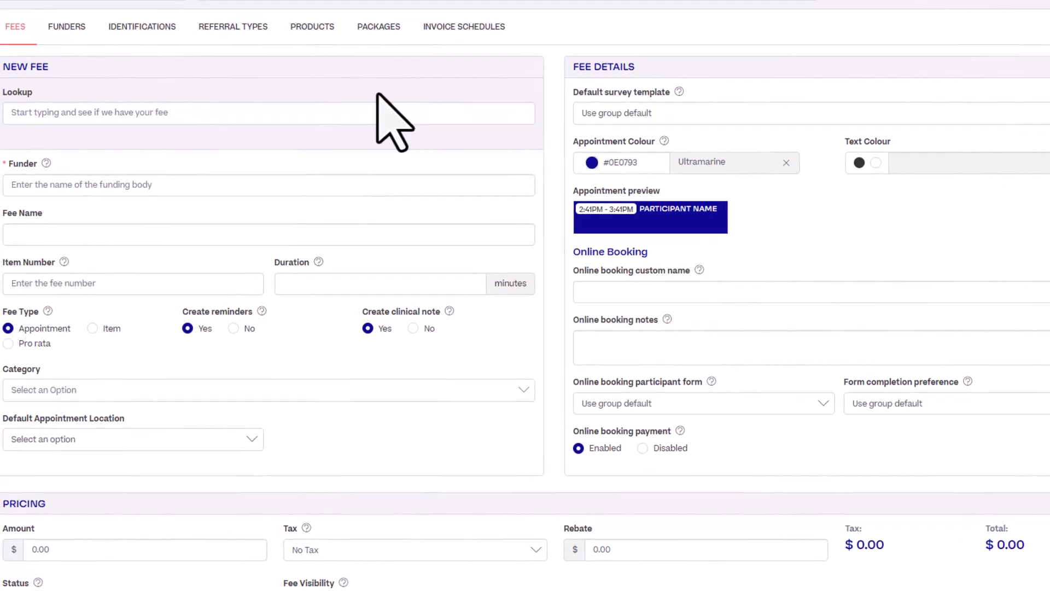
pyautogui.click(205, 110)
pyautogui.write('15_056_0128_1_3')
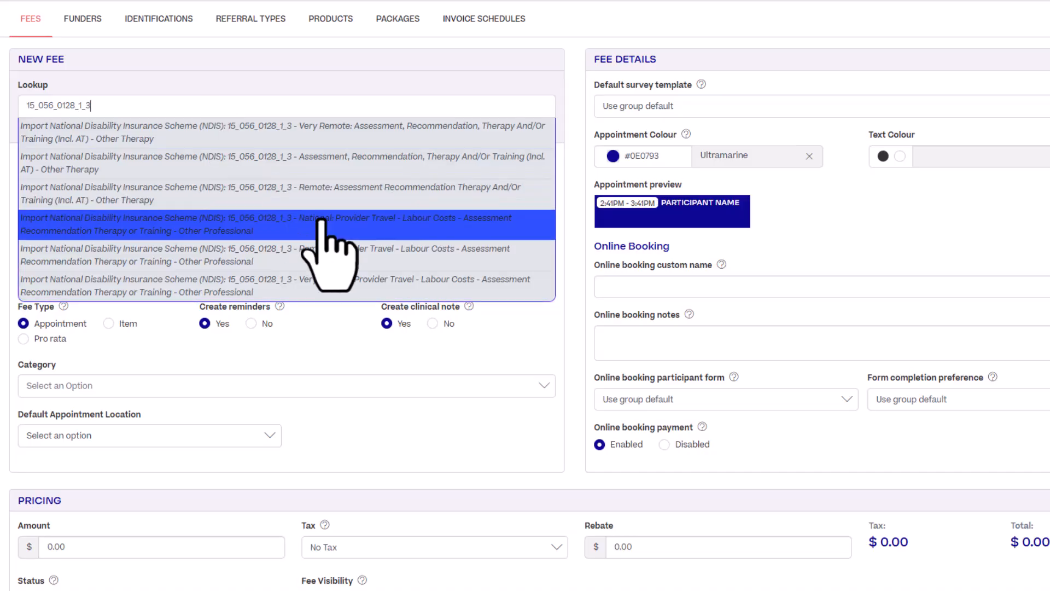
# Fill the fee from 'National: Provider Travel - Labour Costs': pro rata, 60 minutes, Travel, $97.00
pyautogui.click(332, 232)
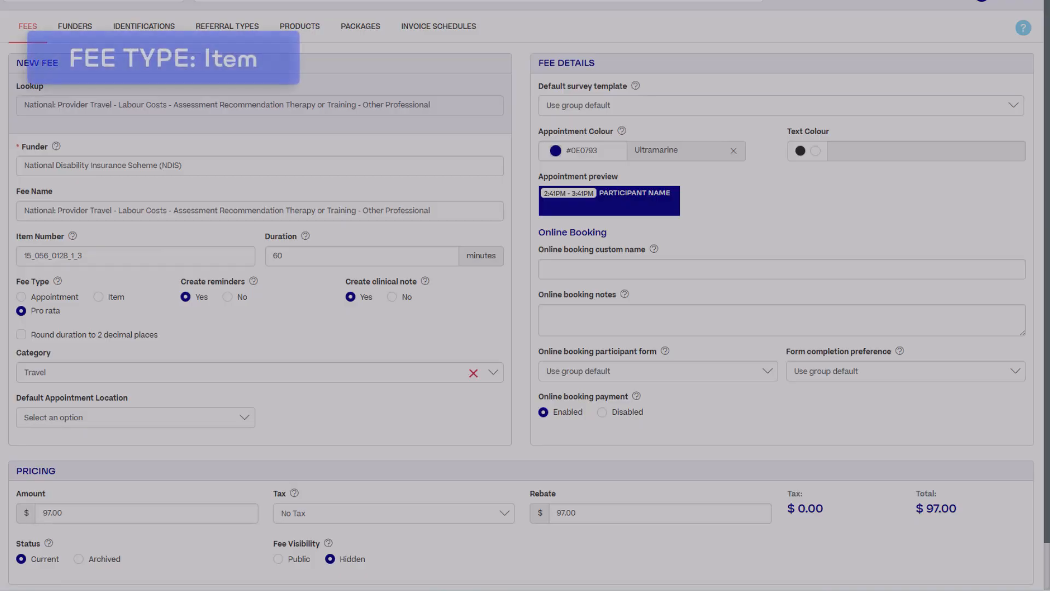
# Switch the fee type to Item and book a 15-minute appointment at quantity 0.25 ($24.25)
pyautogui.click(174, 311)
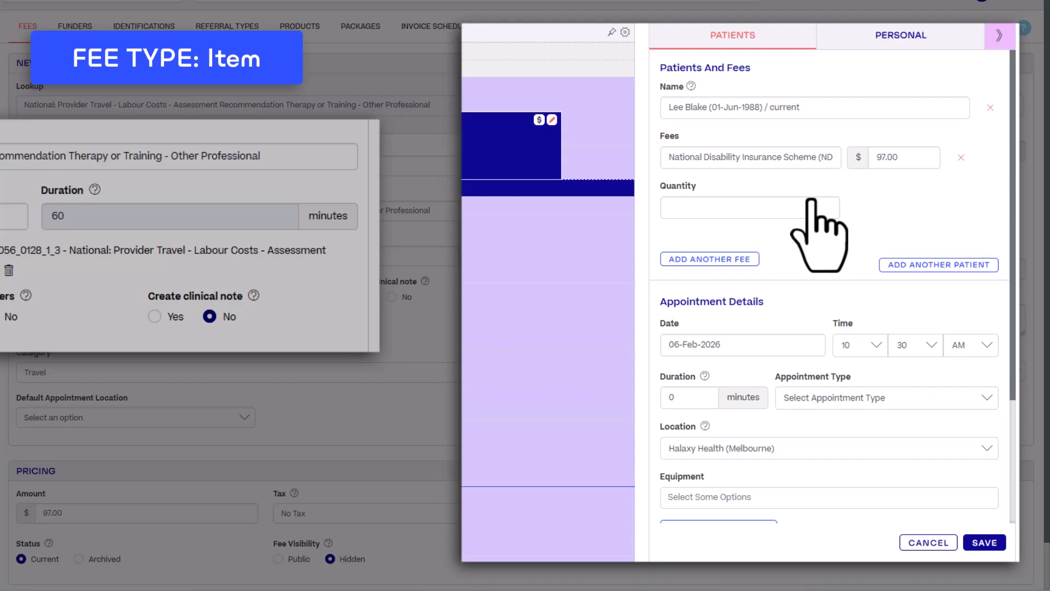
pyautogui.click(750, 207)
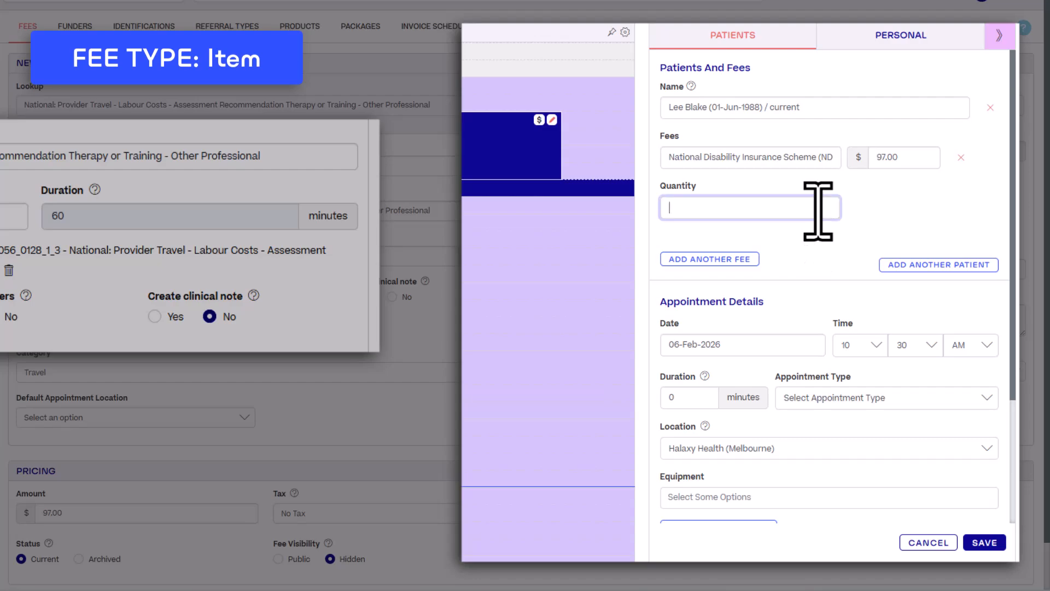
pyautogui.write('.25')
pyautogui.click(689, 397)
pyautogui.write('15')
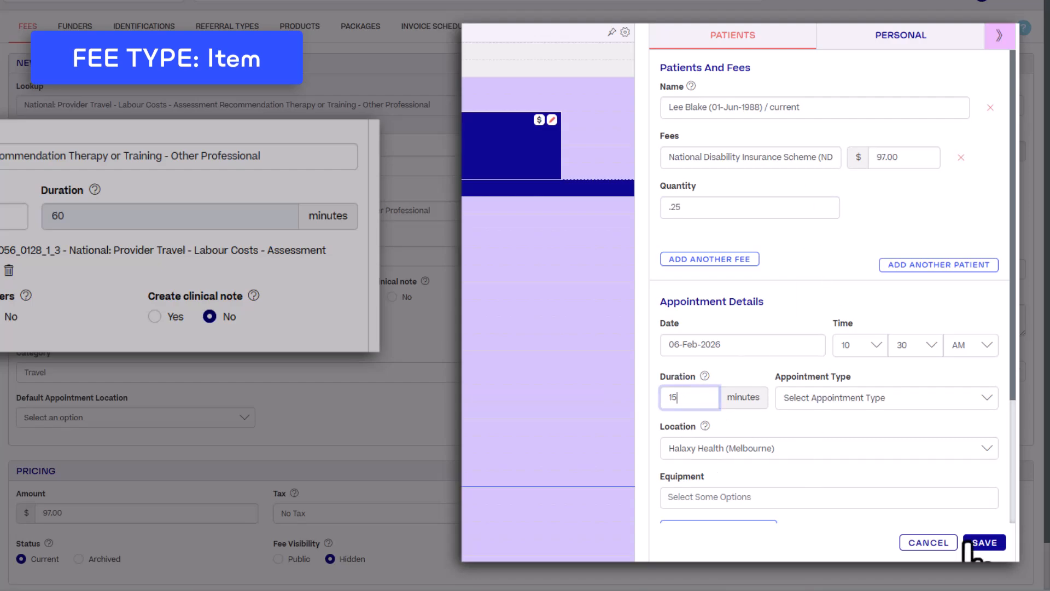
pyautogui.click(984, 542)
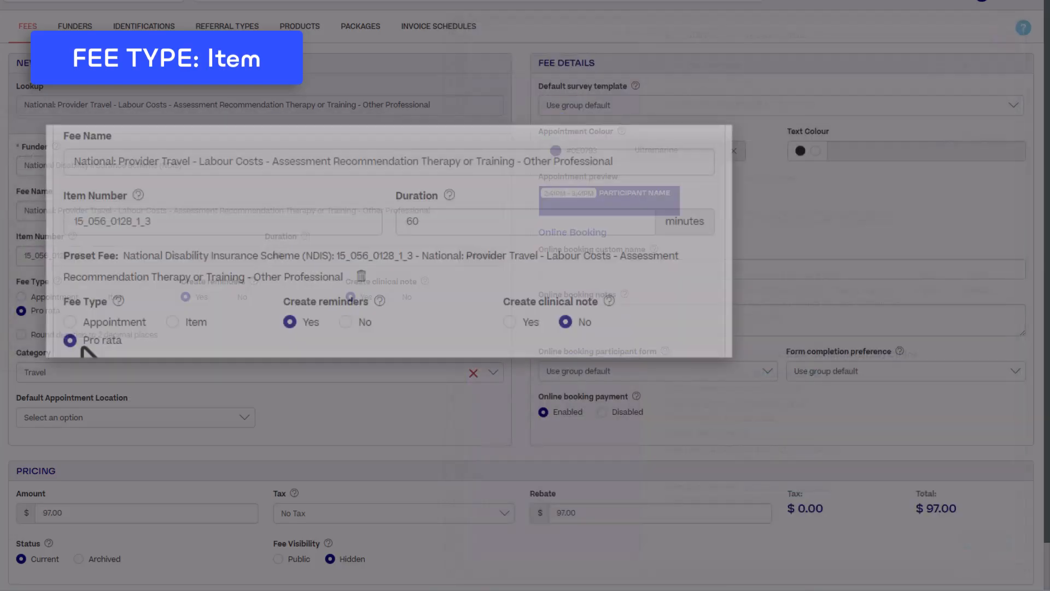
pyautogui.click(175, 322)
# Add '(15 minutes)' to the fee name and set price and rebate to 24.25
pyautogui.click(703, 164)
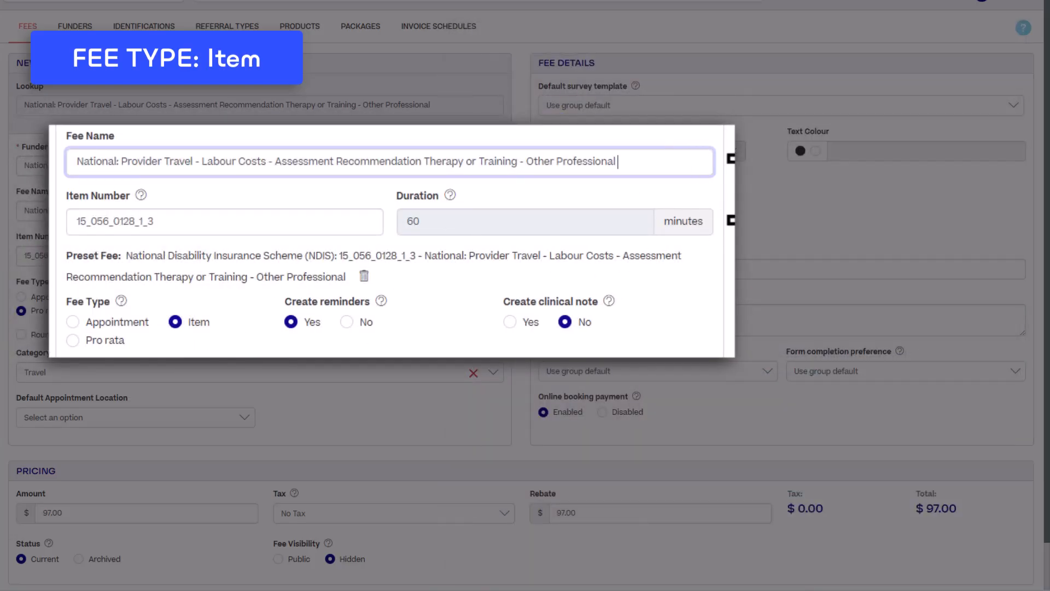
pyautogui.write('(15 minutes)')
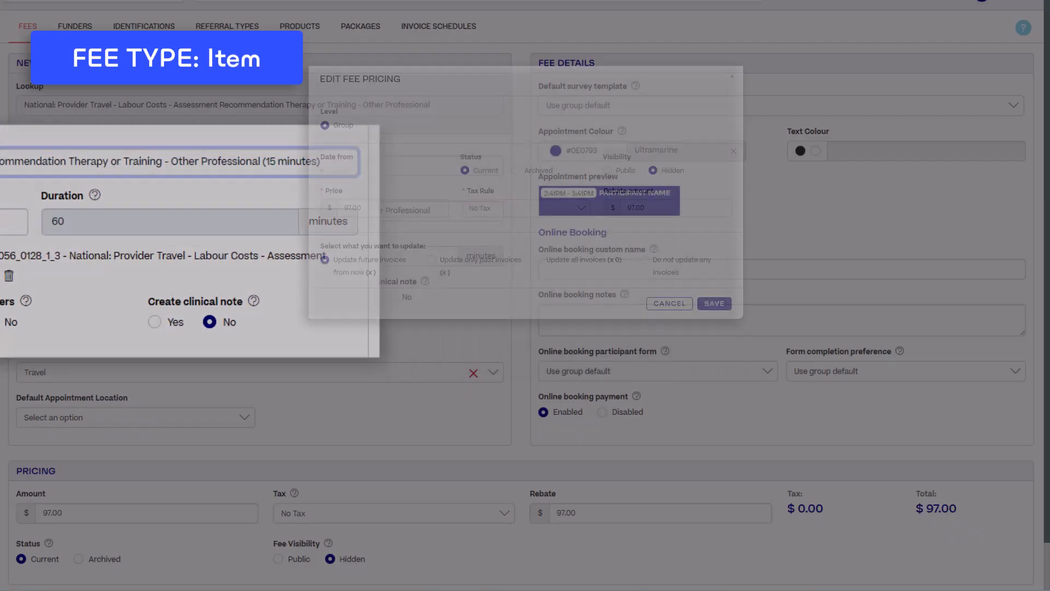
pyautogui.click(387, 208)
pyautogui.write('24.25')
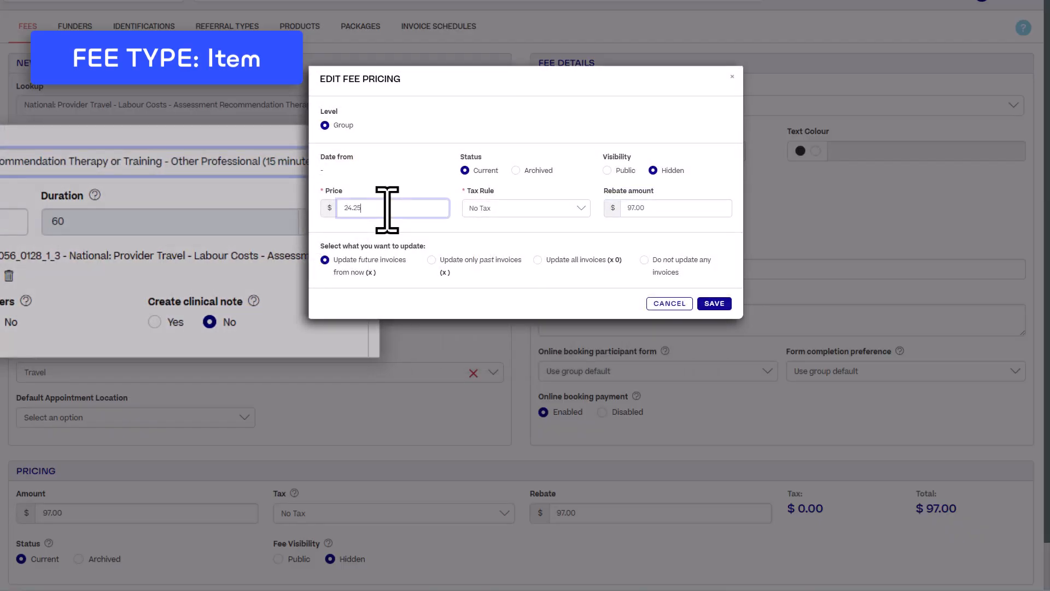
pyautogui.click(688, 208)
pyautogui.press('BackSpace')
pyautogui.press('BackSpace')
pyautogui.press('BackSpace')
pyautogui.press('BackSpace')
pyautogui.press('BackSpace')
pyautogui.write('24.25')
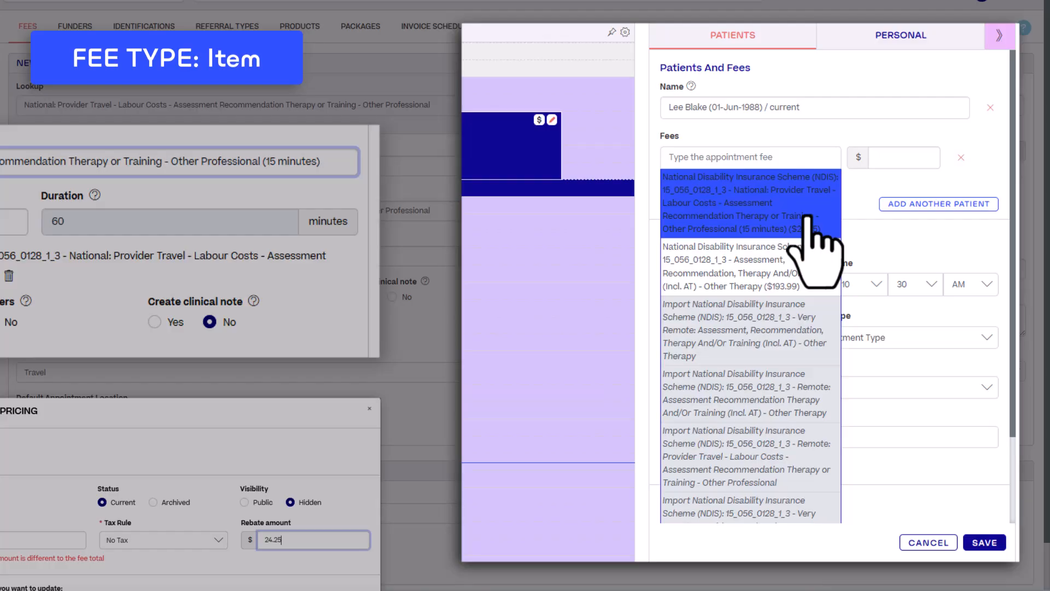
# Book a 30-minute appointment with the 15-minute travel fee at quantity 2 ($48.50)
pyautogui.click(791, 219)
pyautogui.click(777, 214)
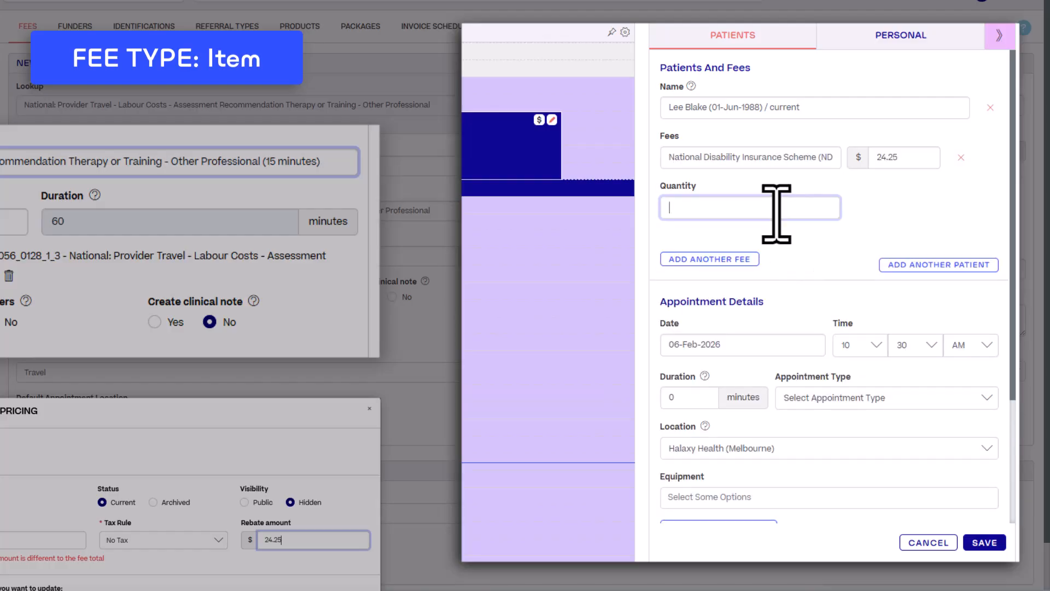
pyautogui.write('2')
pyautogui.click(696, 398)
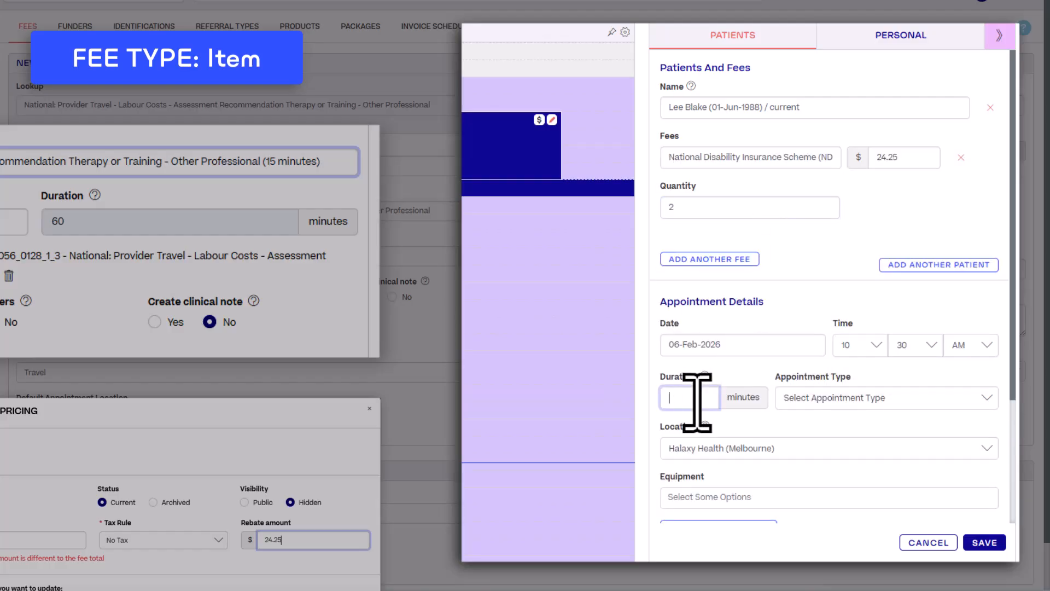
pyautogui.write('30')
pyautogui.click(983, 542)
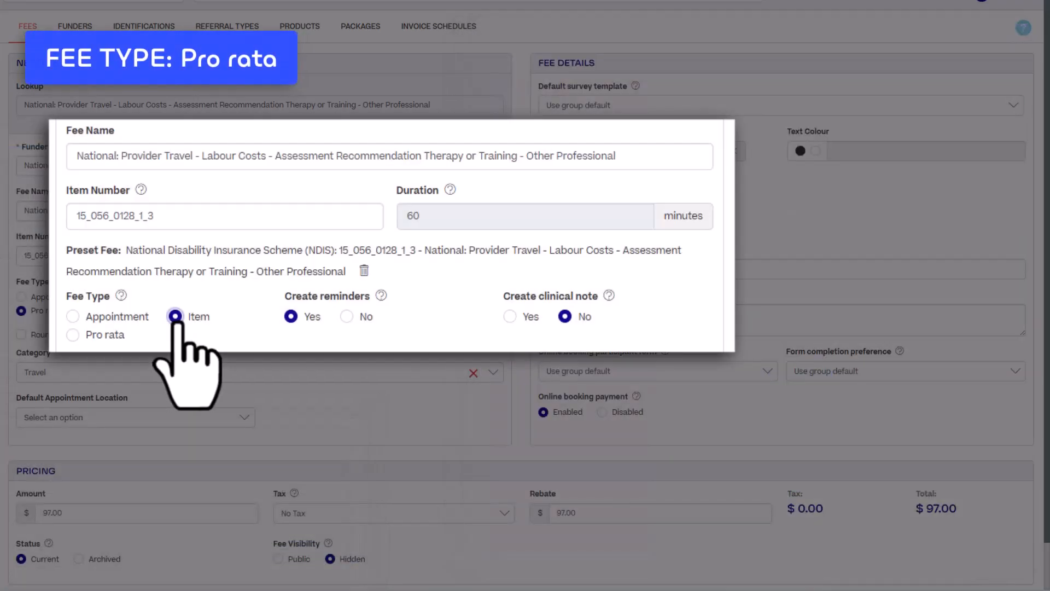
# Set fee 15_056_0128_1_3 to Pro rata with Create clinical note No, and save it
pyautogui.click(72, 334)
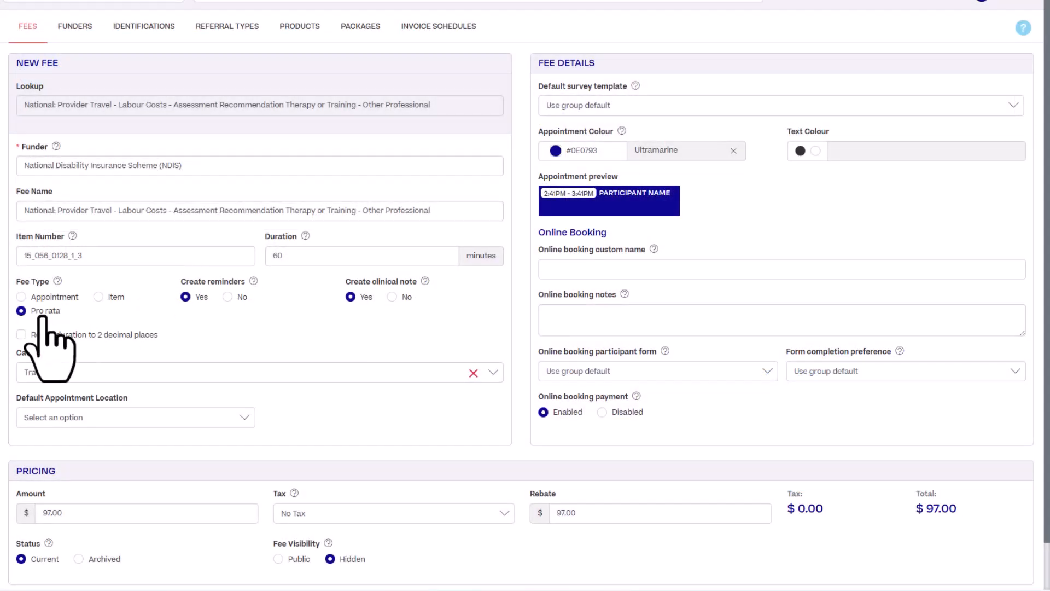
pyautogui.click(43, 316)
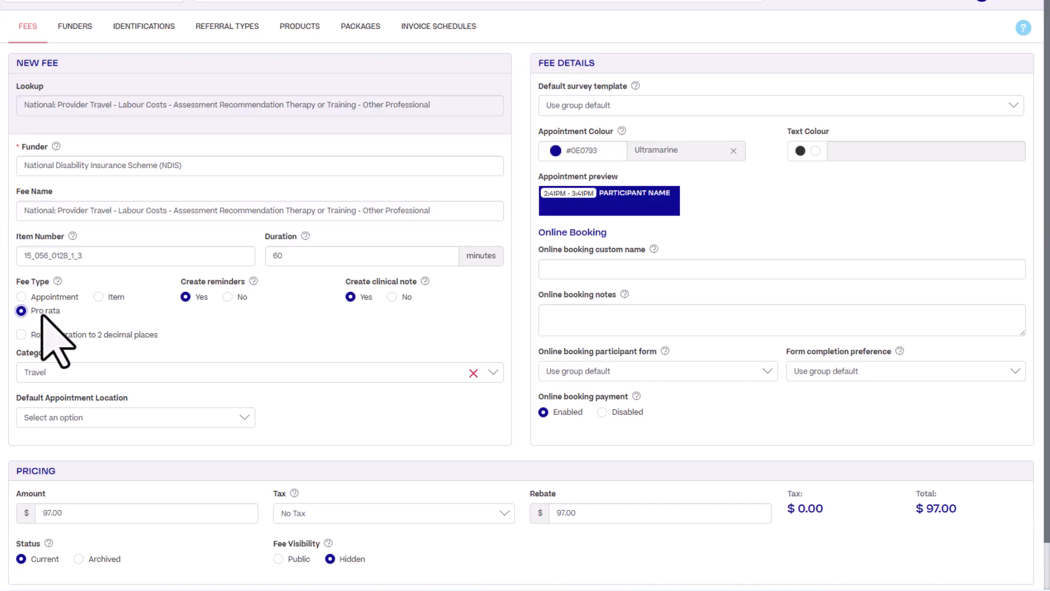
pyautogui.click(392, 297)
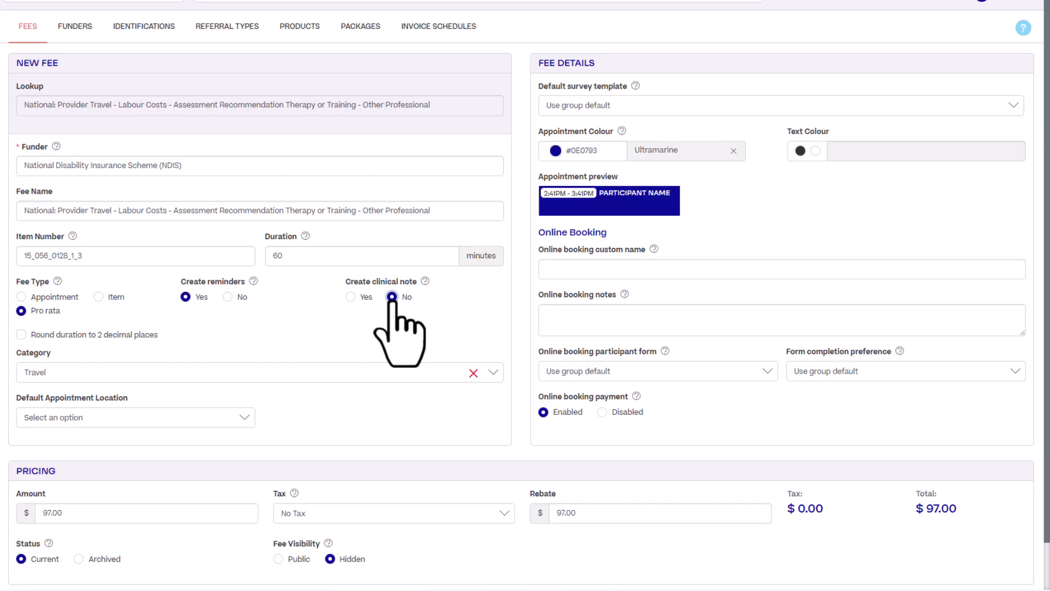
pyautogui.scroll(-2, 687, 434)
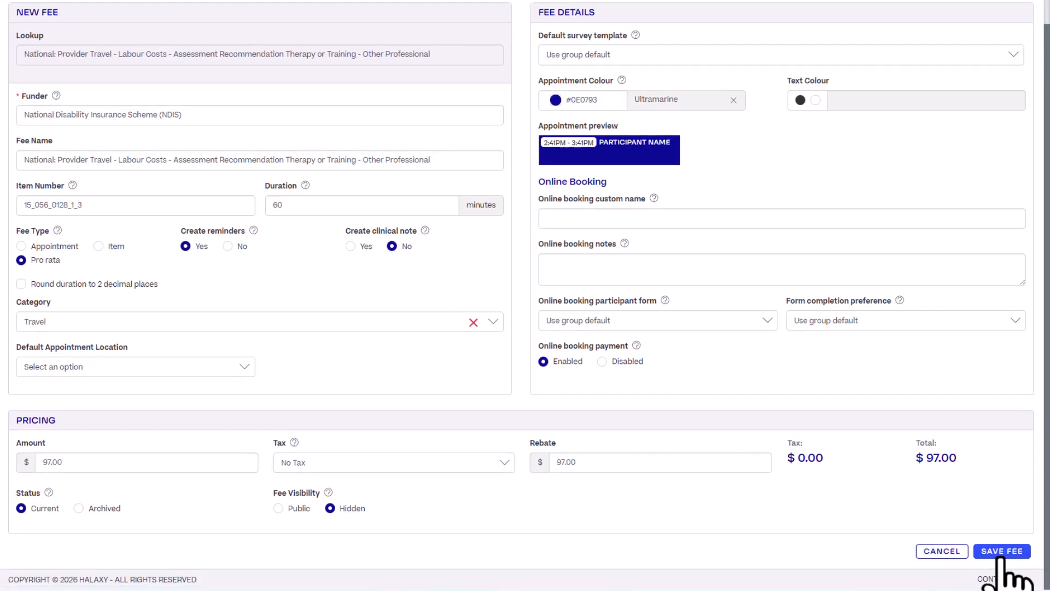
pyautogui.click(1001, 552)
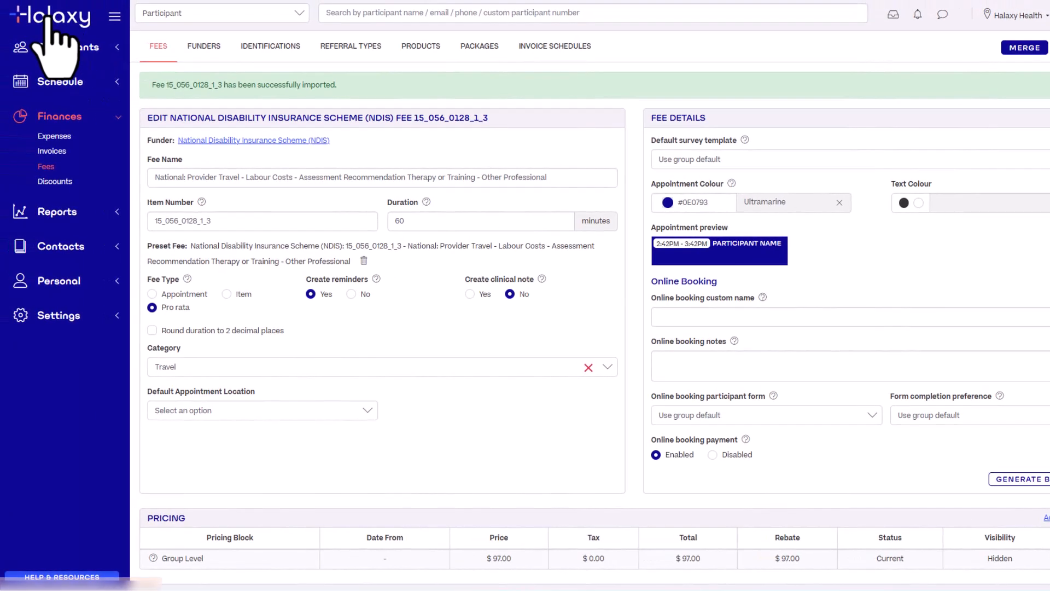
# Create a Thu 12 Feb 9:00 appointment for the participant with travel fee 15_056_0128_1_3
pyautogui.click(48, 18)
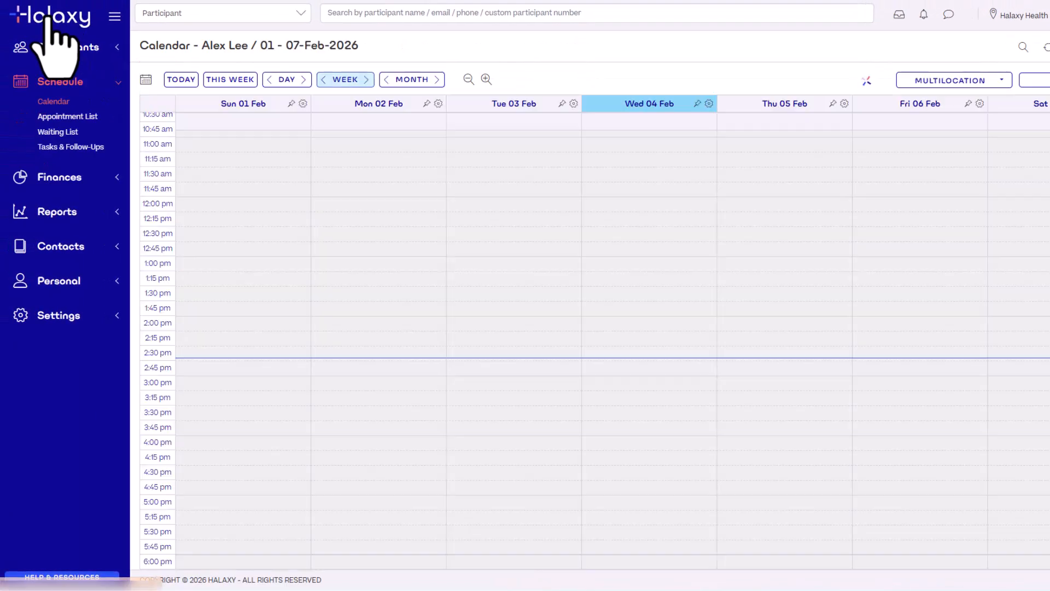
pyautogui.click(366, 79)
pyautogui.click(753, 157)
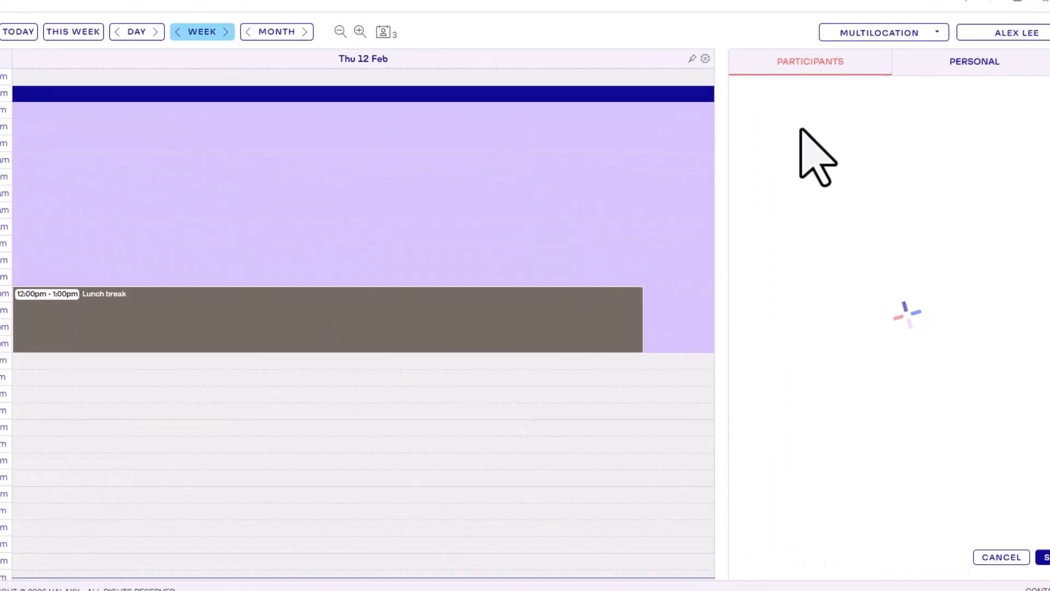
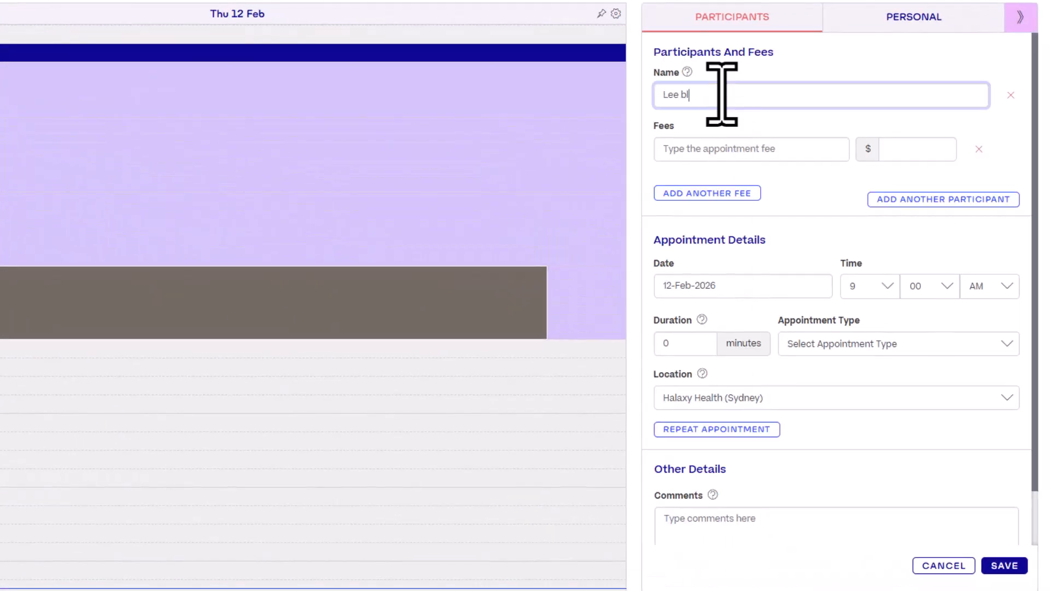
pyautogui.click(730, 116)
pyautogui.click(737, 149)
pyautogui.write('15_056_0128_1_3')
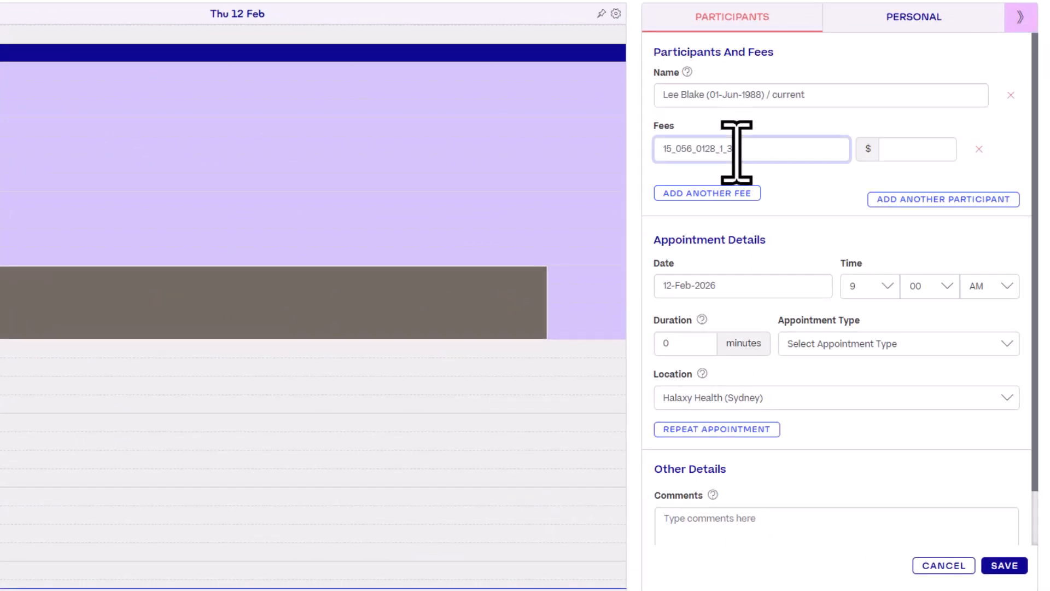
pyautogui.click(739, 185)
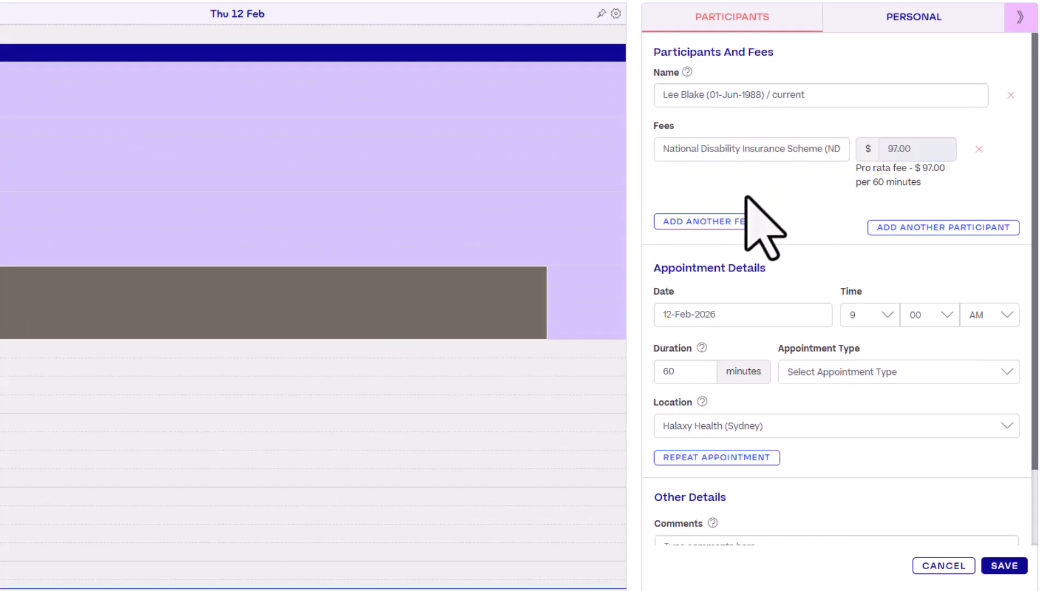
# Change the appointment duration to 30 minutes and save it ($48.50)
pyautogui.click(696, 375)
pyautogui.press('BackSpace')
pyautogui.press('BackSpace')
pyautogui.write('30')
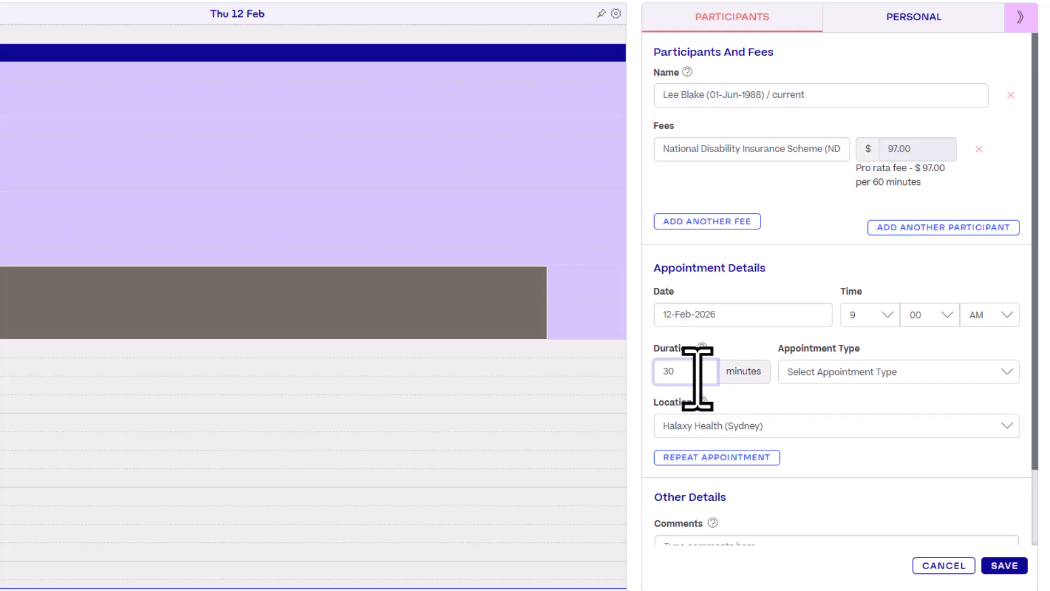
pyautogui.click(1005, 565)
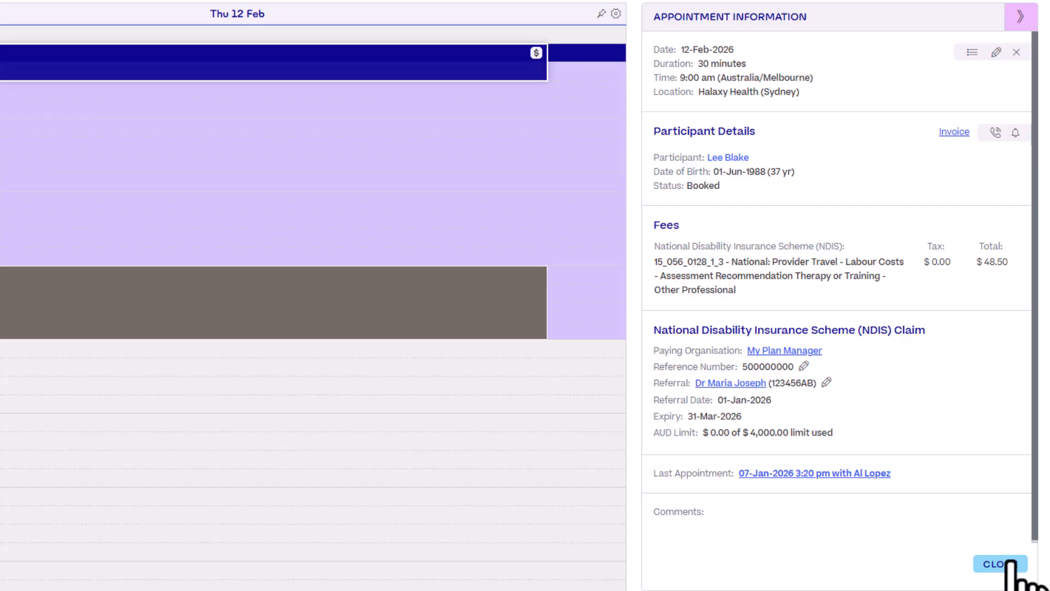
# Review the appointment's invoice with its $48.50 travel line, then return to the 08–14 Feb calendar
pyautogui.click(955, 132)
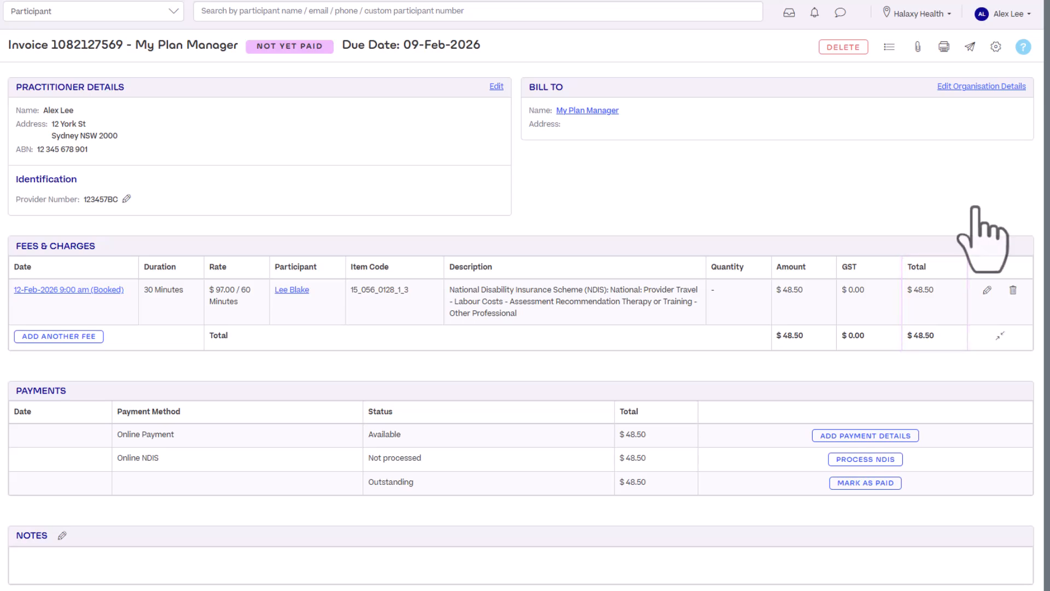
pyautogui.moveTo(23, 33)
pyautogui.click(70, 26)
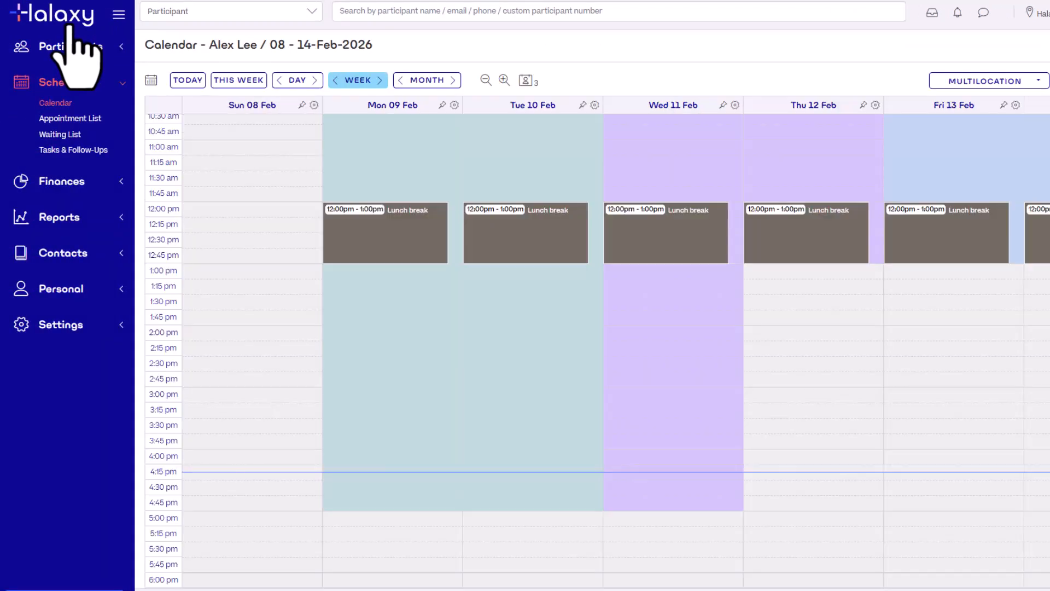
pyautogui.scroll(3, 277, 223)
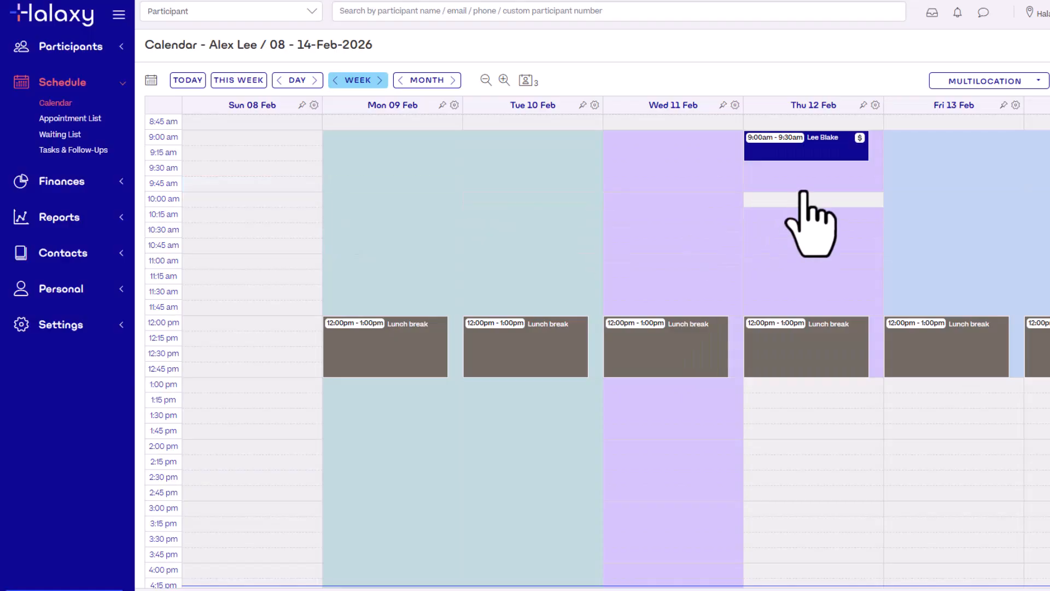
# Book the participant's 12 Feb 9:30 appointment with the $193.99 NDIS assessment fee and open its invoice
pyautogui.click(803, 198)
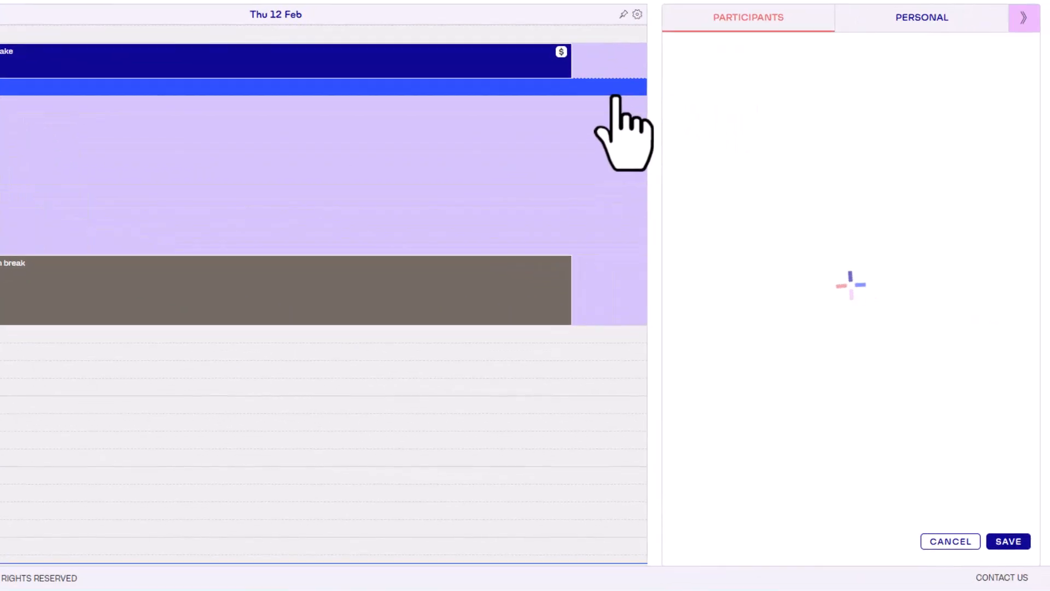
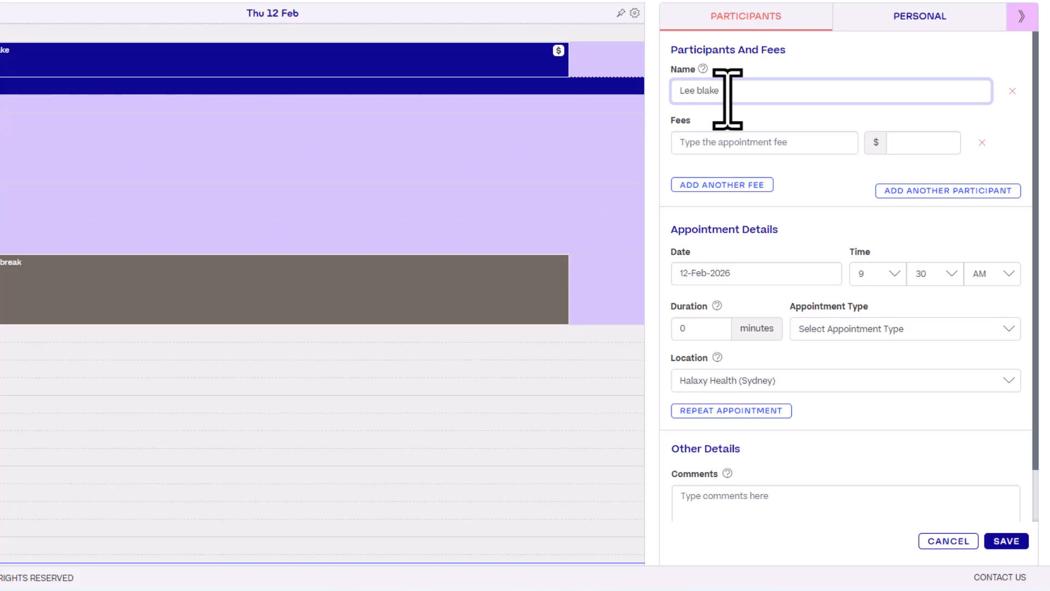
pyautogui.click(737, 113)
pyautogui.click(768, 144)
pyautogui.write('15_056_0128_1_3')
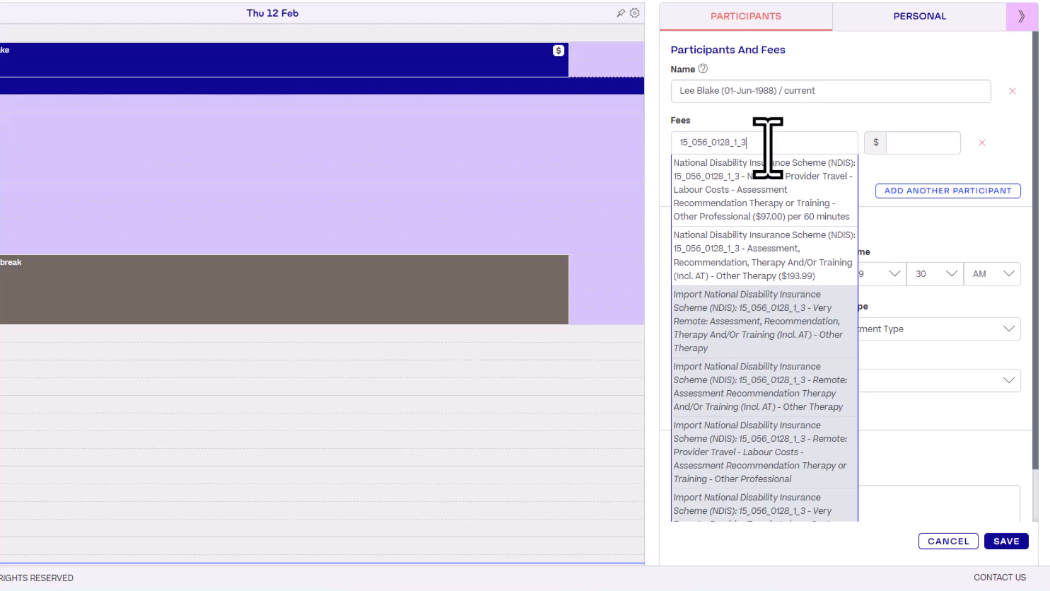
pyautogui.click(792, 255)
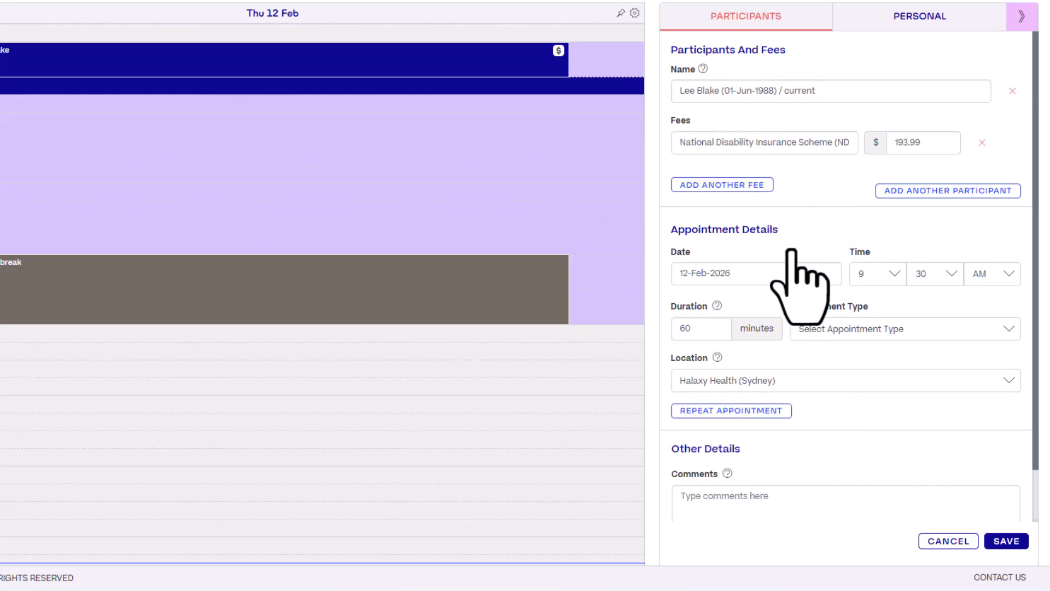
pyautogui.click(1006, 541)
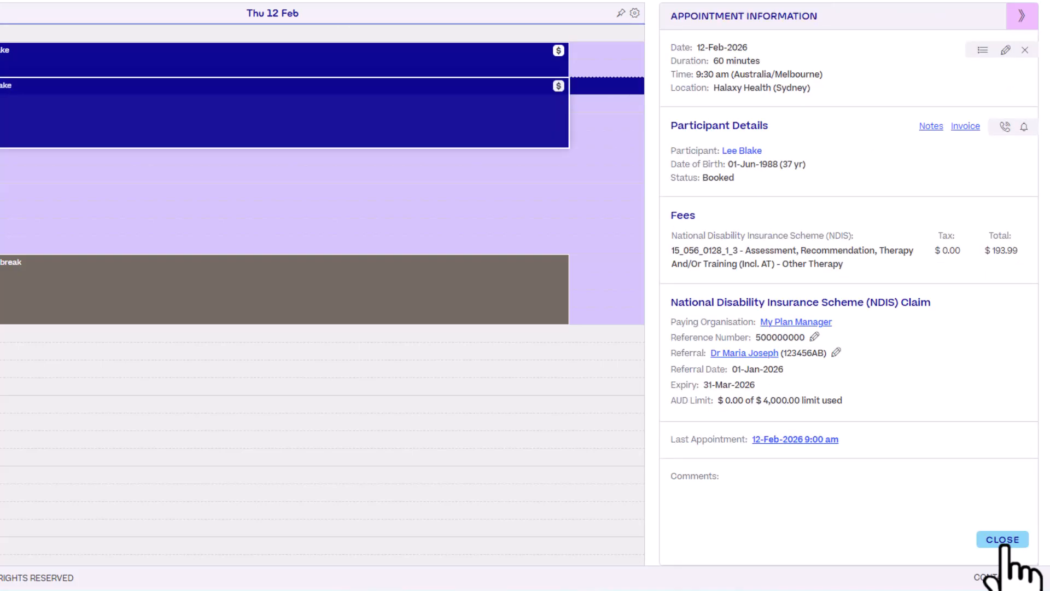
pyautogui.click(966, 125)
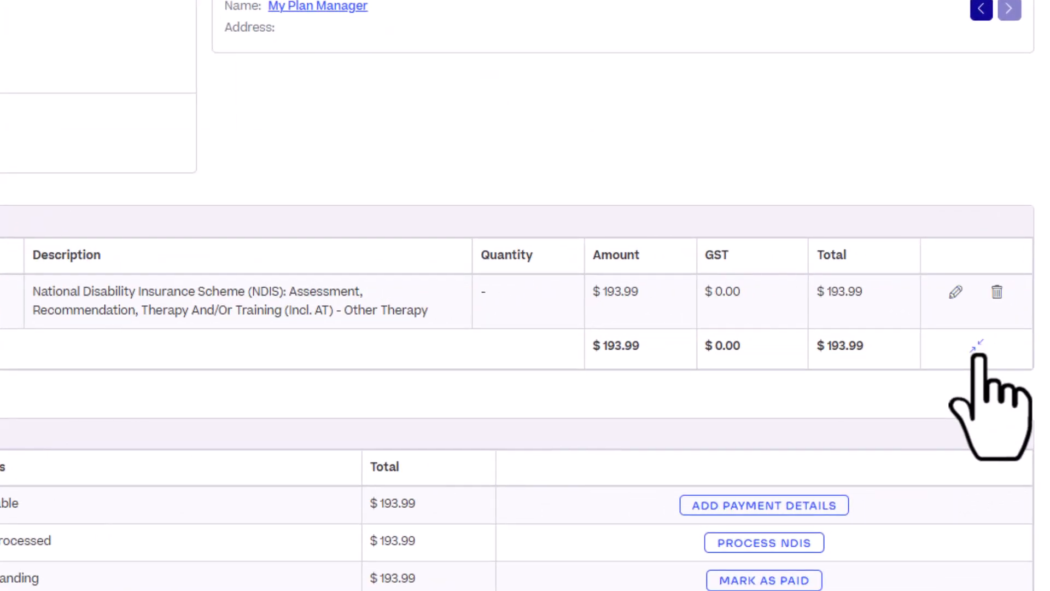
# Merge the 12-Feb $48.50 travel fee invoice into this invoice, totalling $242.49
pyautogui.click(978, 346)
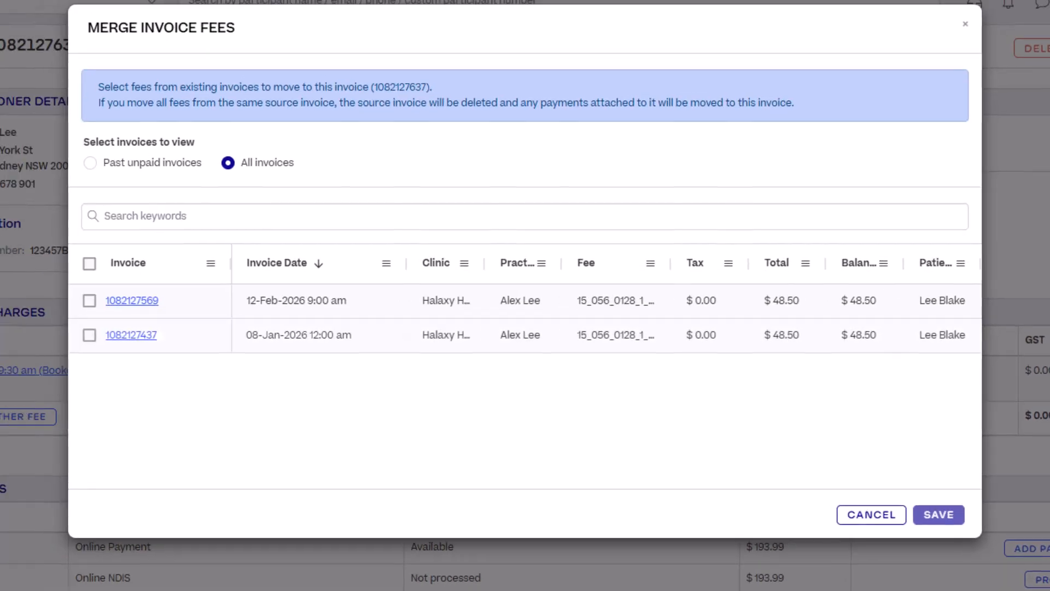
pyautogui.click(90, 301)
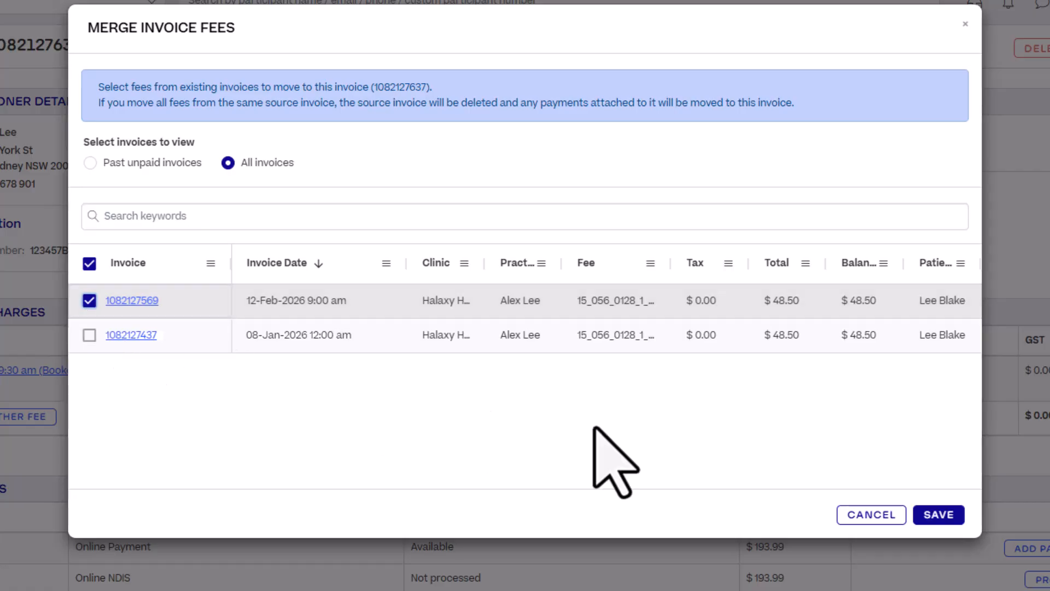
pyautogui.click(938, 515)
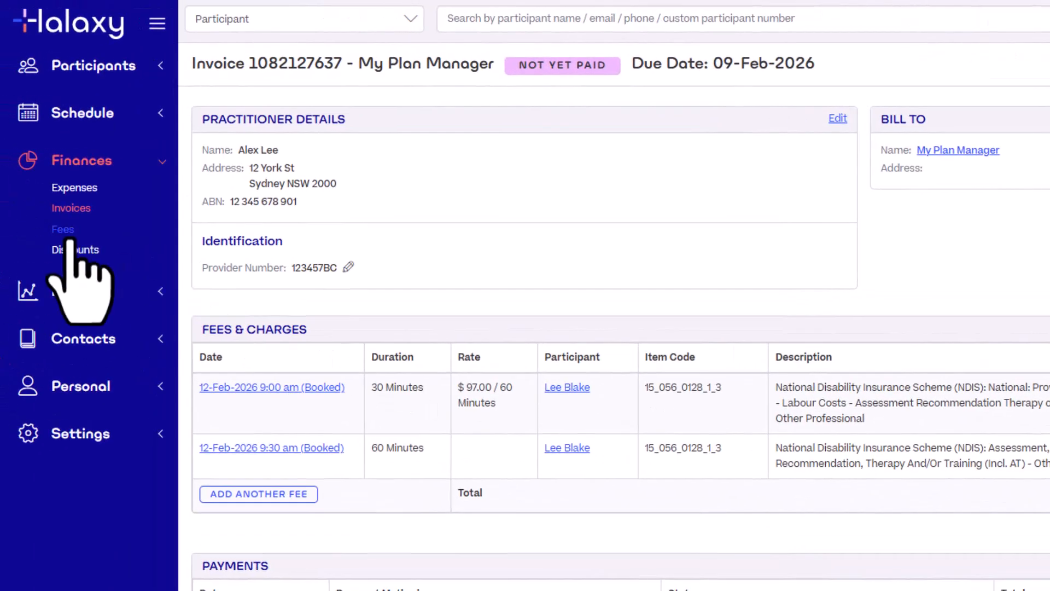
pyautogui.click(63, 230)
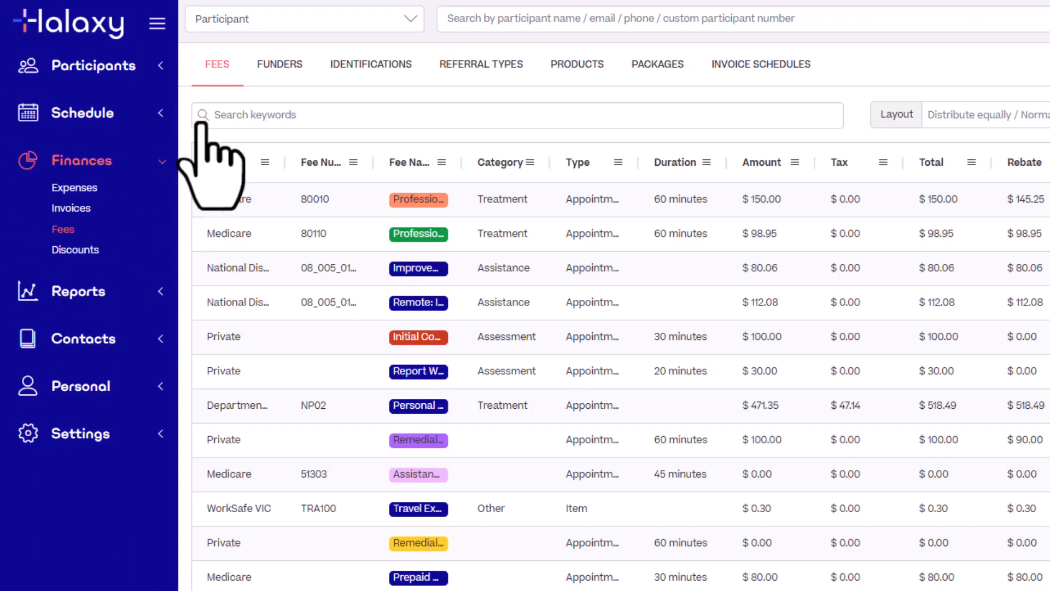
# Set the NDIS funder's payer to the same patient's existing invoice and import the Daily schedule
pyautogui.click(280, 66)
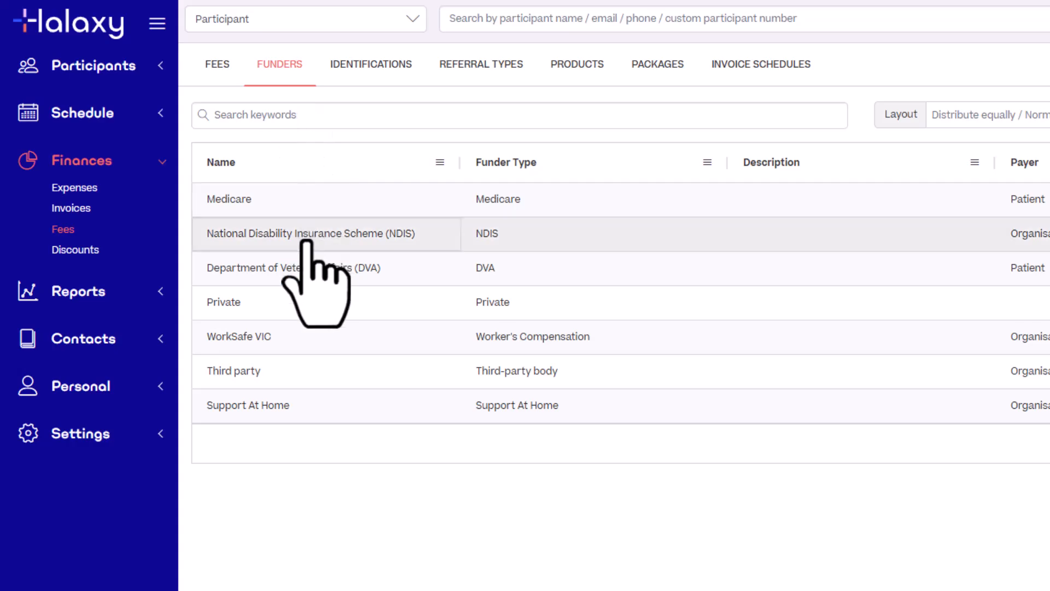
pyautogui.click(311, 238)
pyautogui.click(105, 315)
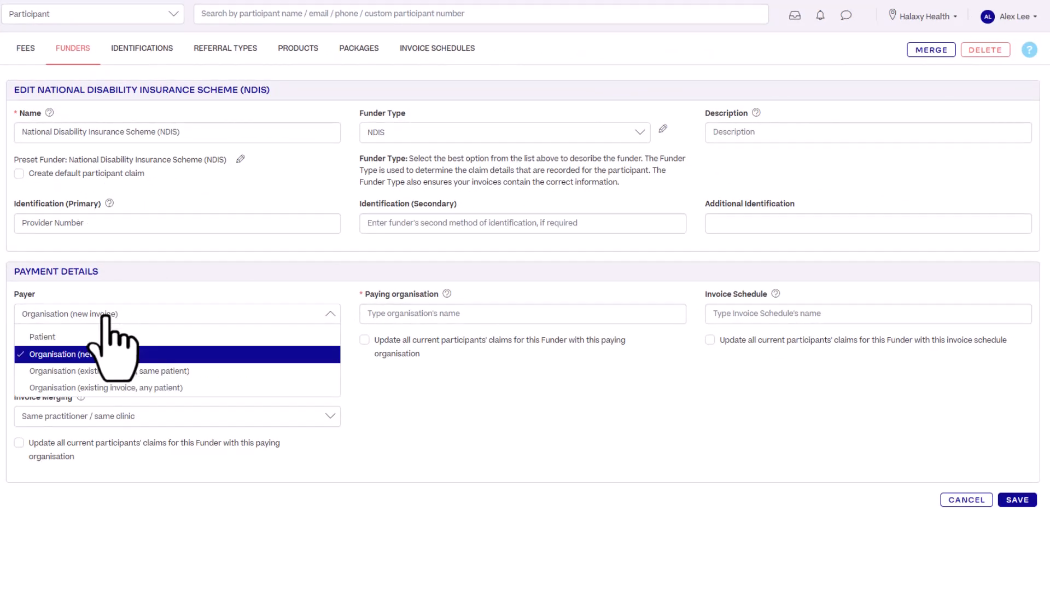
pyautogui.click(107, 371)
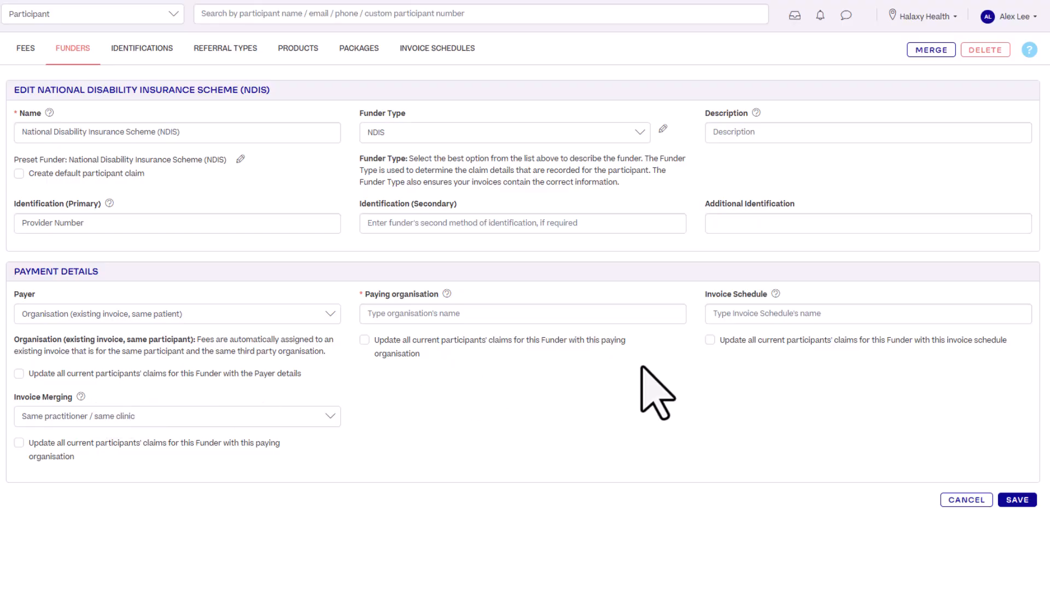
pyautogui.click(767, 316)
pyautogui.write('daily')
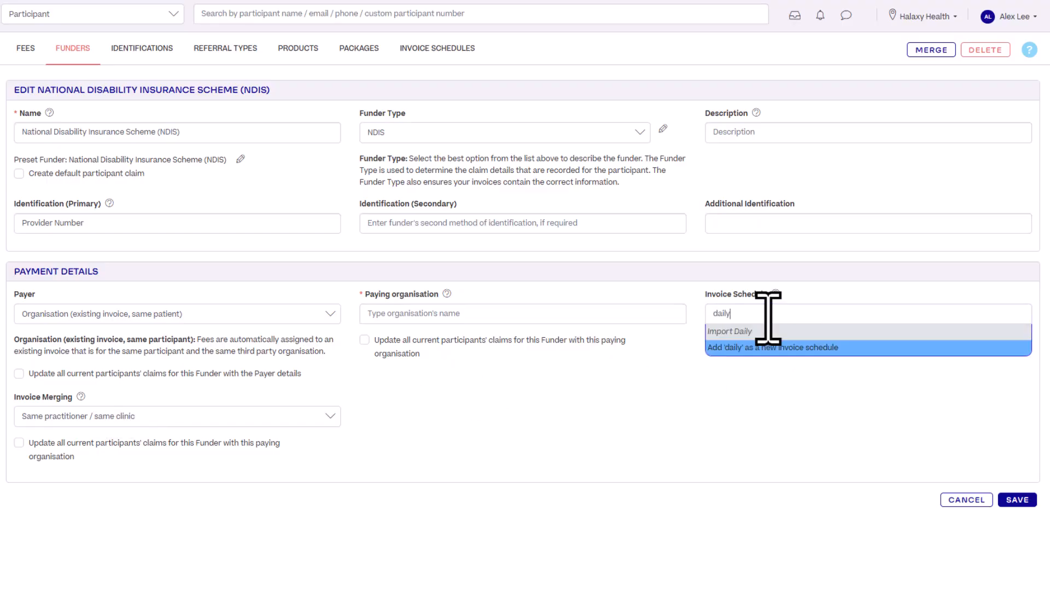
pyautogui.click(772, 332)
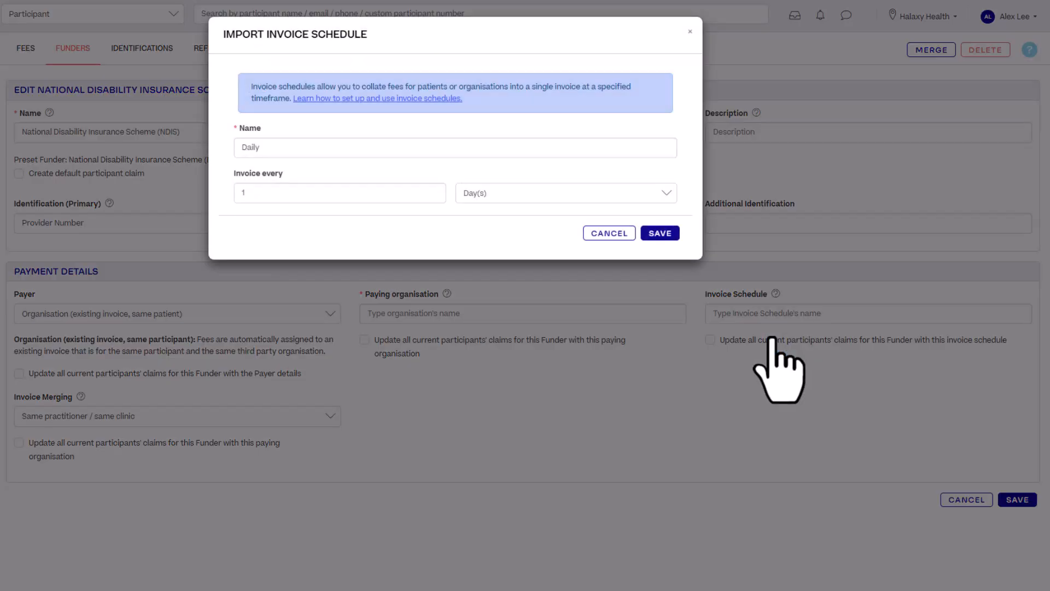
pyautogui.click(662, 234)
# Keep same practitioner/clinic merging, apply payer, schedule and merging to current claims, and save
pyautogui.click(303, 421)
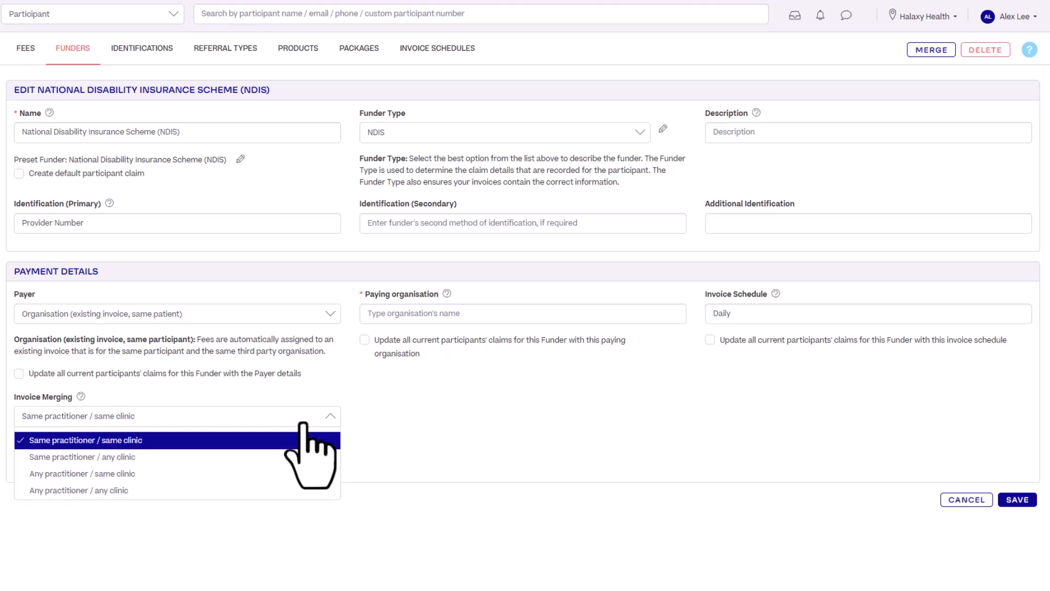
pyautogui.click(302, 440)
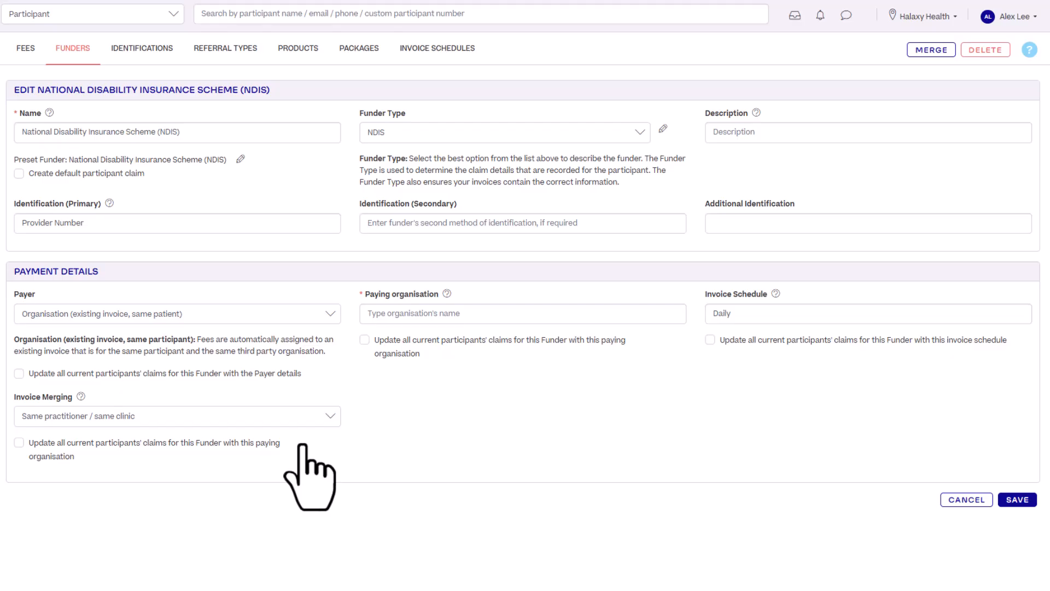
pyautogui.click(18, 374)
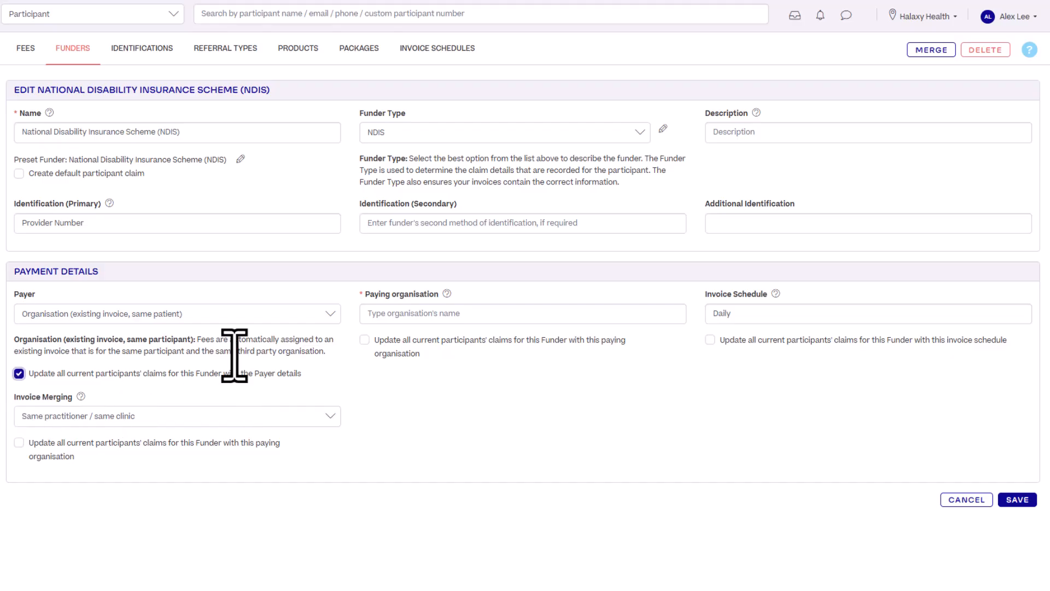
pyautogui.click(710, 340)
pyautogui.click(19, 443)
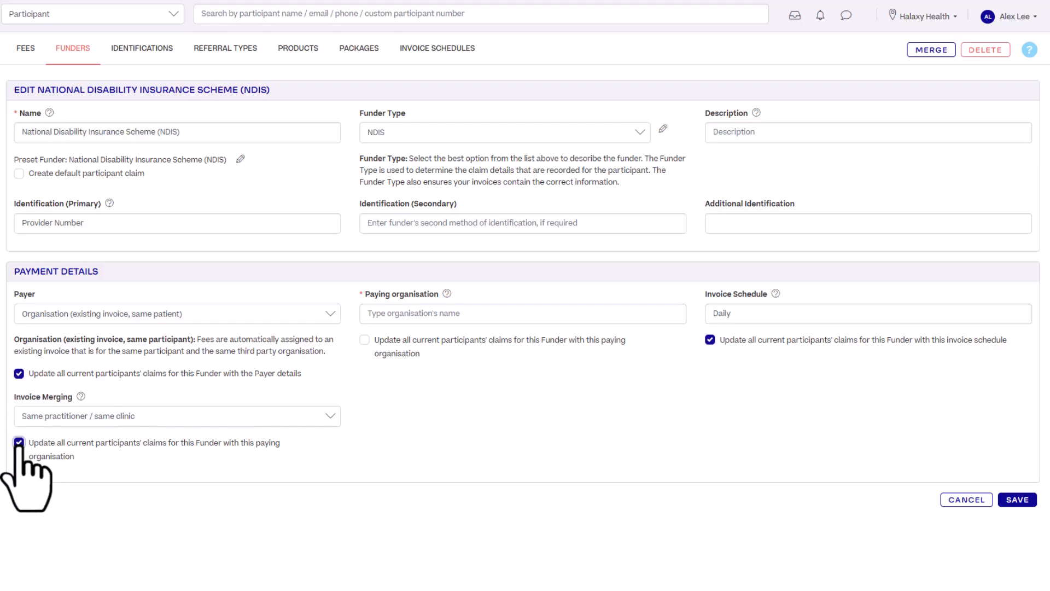
pyautogui.click(1017, 500)
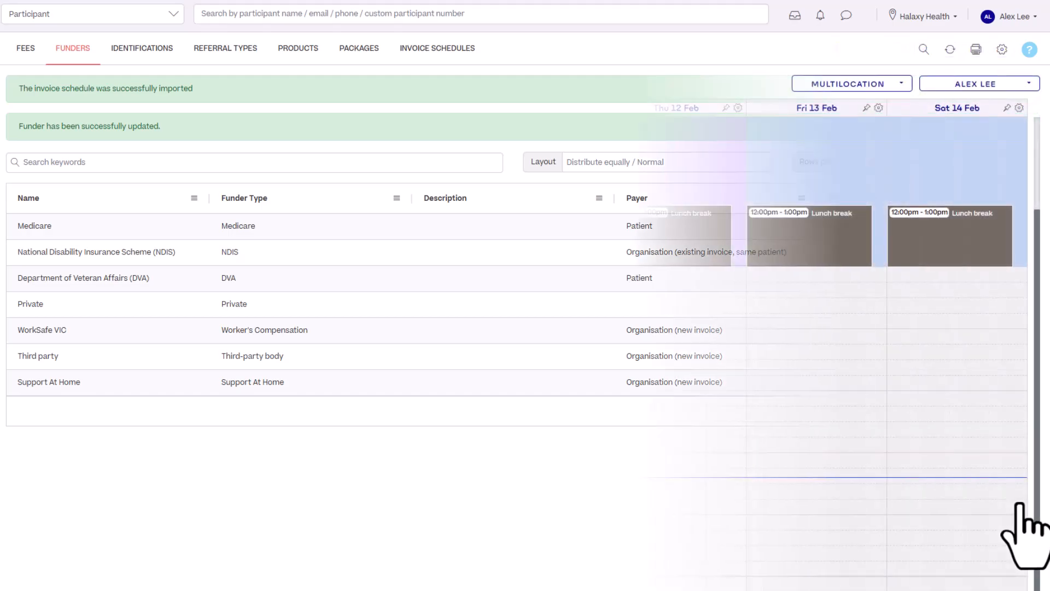
pyautogui.click(670, 233)
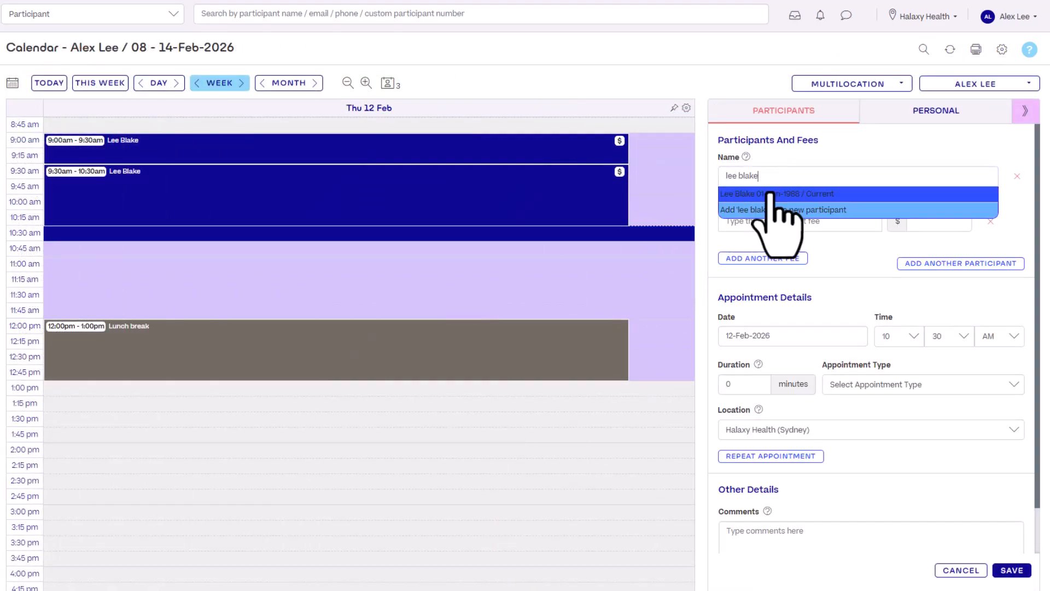
# Book the participant's 30-minute 10:30 travel appointment and open the combined $290.99 invoice
pyautogui.click(771, 194)
pyautogui.click(1012, 570)
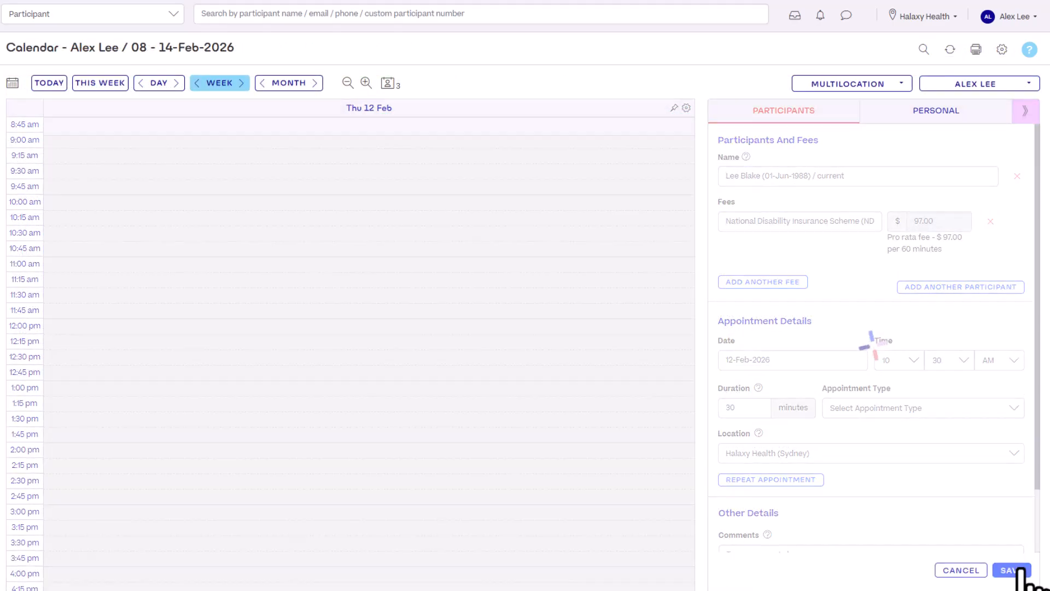
pyautogui.click(900, 208)
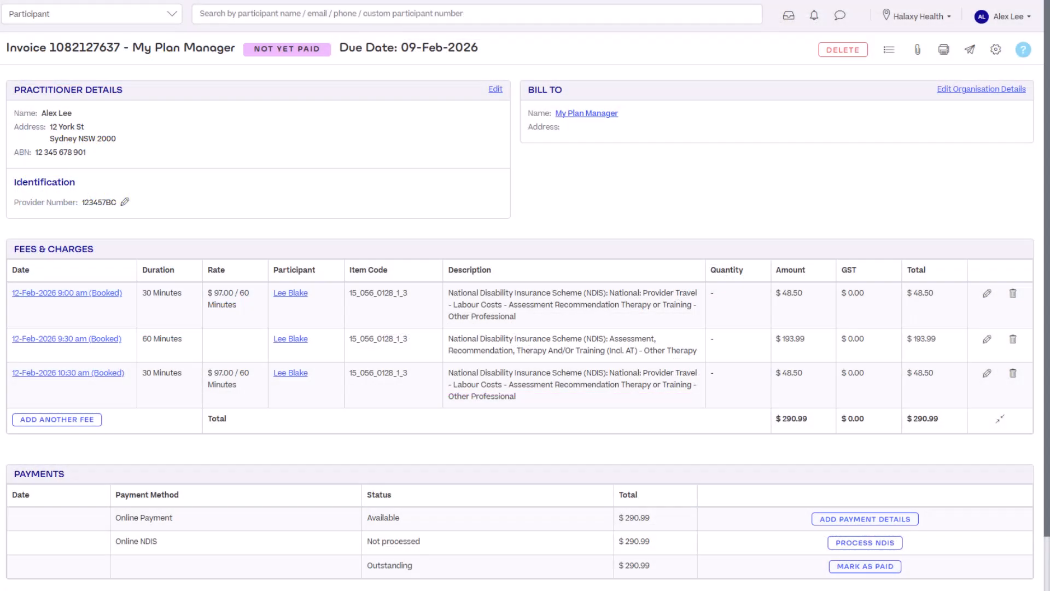
# Add a 15_799_0128_1_3 non-labour travel line for the participant, quantity 4.5 ($4.50)
pyautogui.click(98, 420)
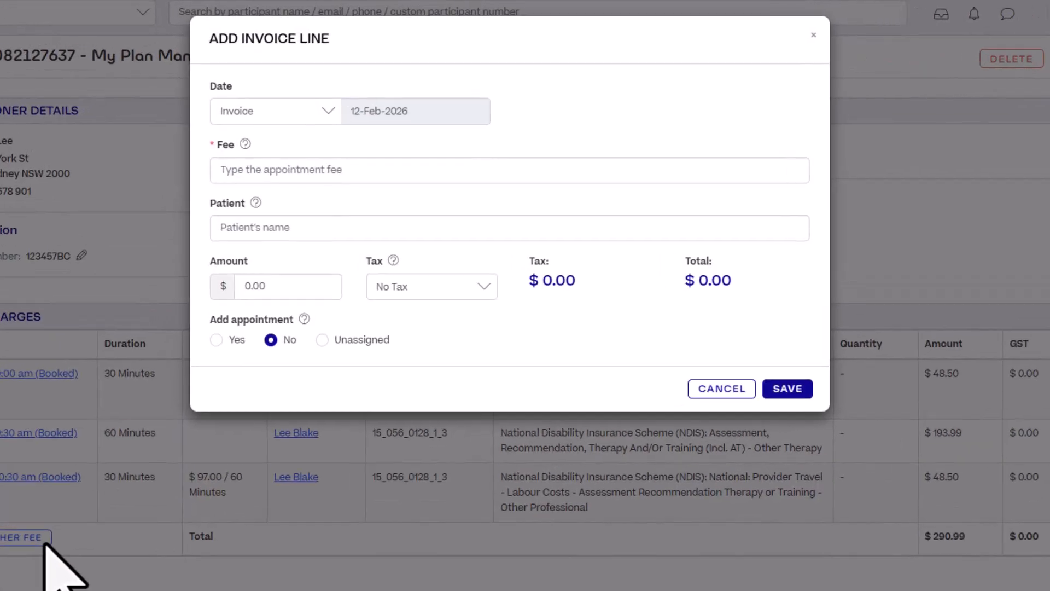
pyautogui.click(378, 172)
pyautogui.write('15_799_0128_1_3')
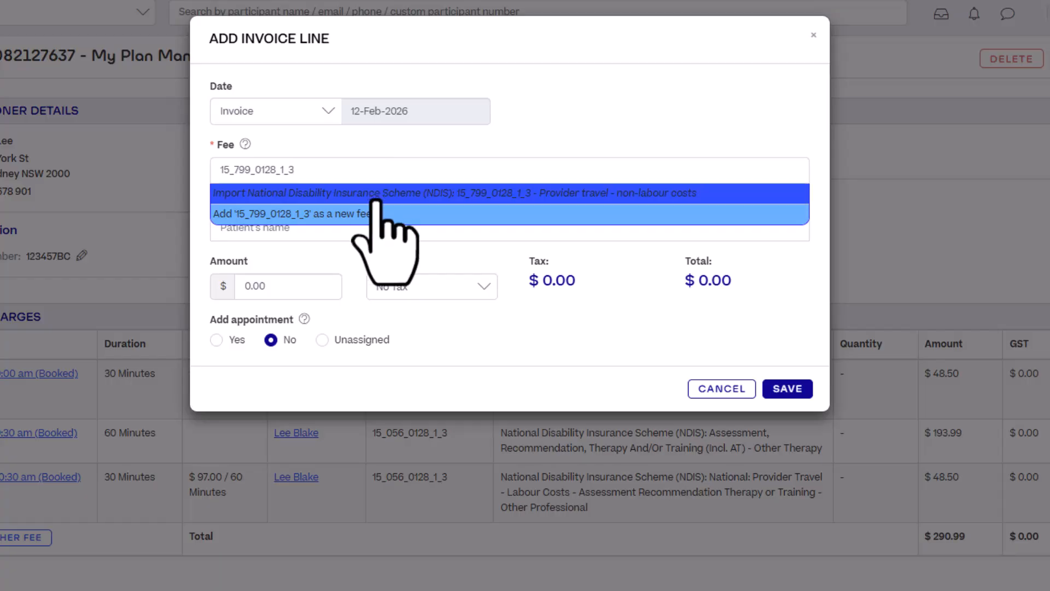
pyautogui.click(379, 195)
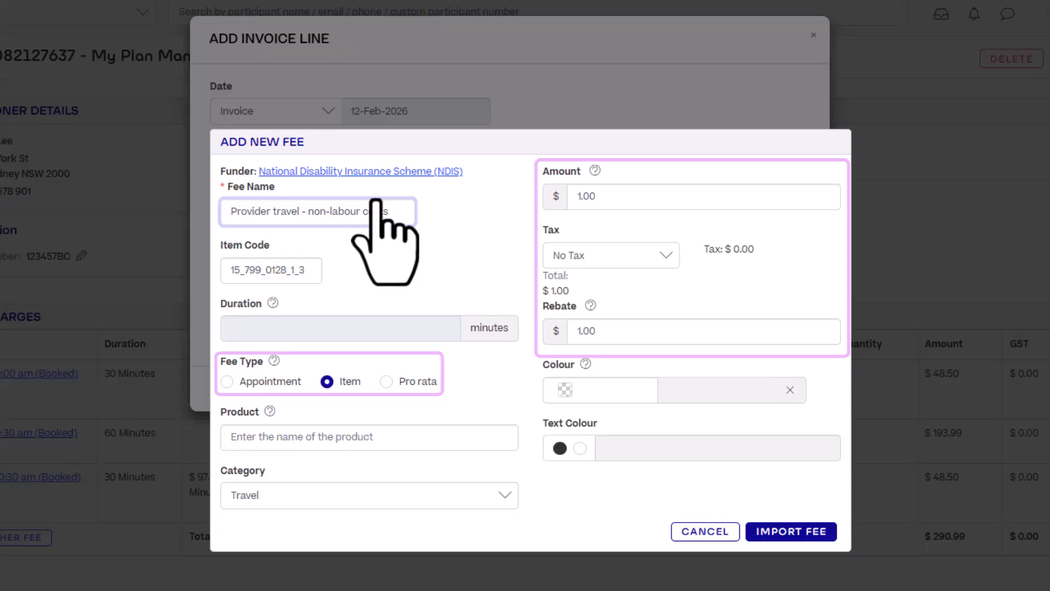
pyautogui.click(791, 531)
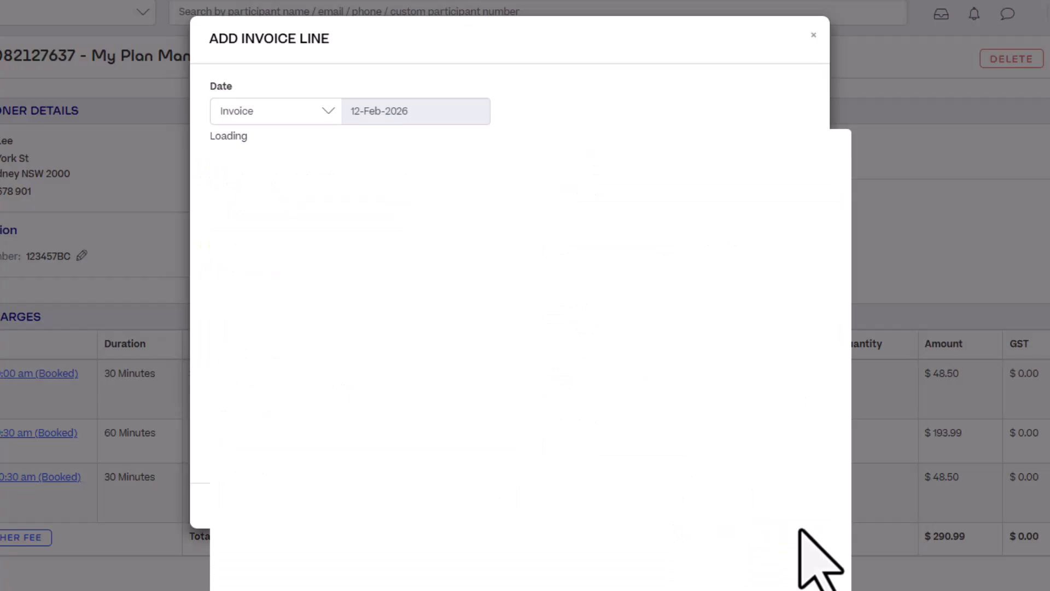
pyautogui.click(522, 228)
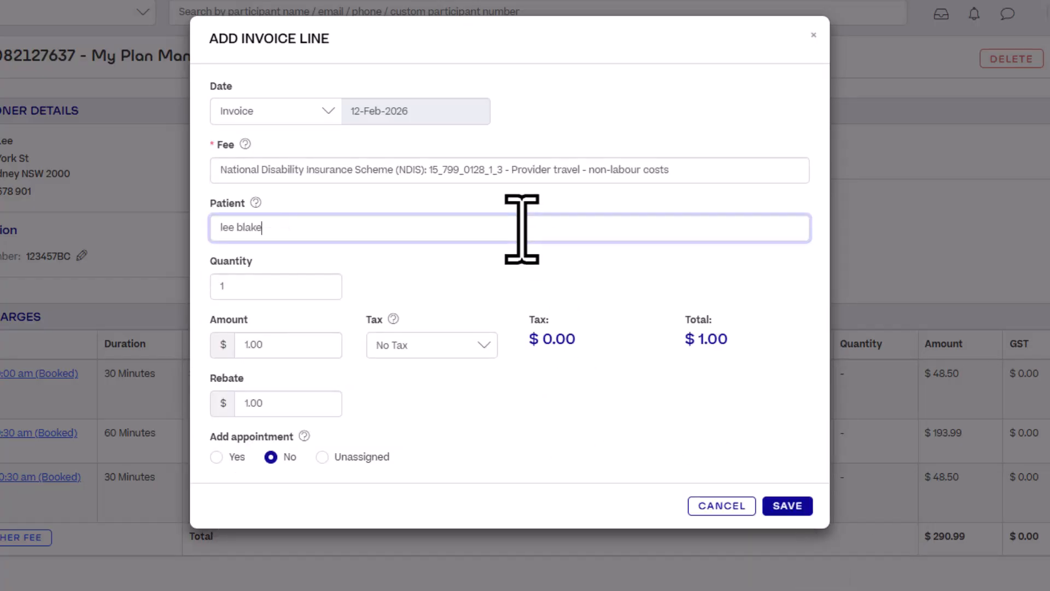
pyautogui.click(362, 249)
pyautogui.click(307, 285)
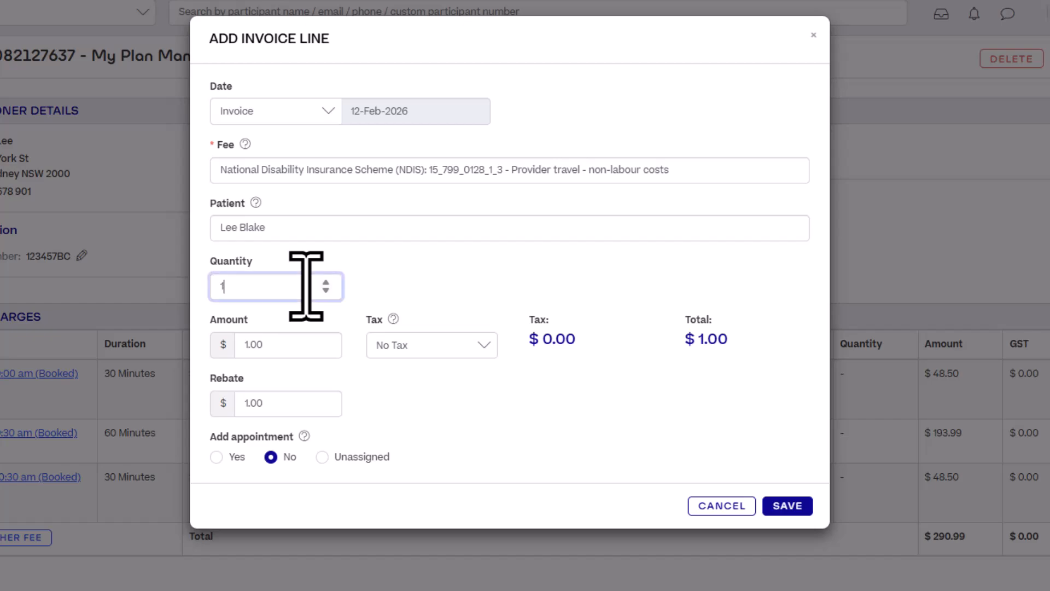
pyautogui.write('4.5')
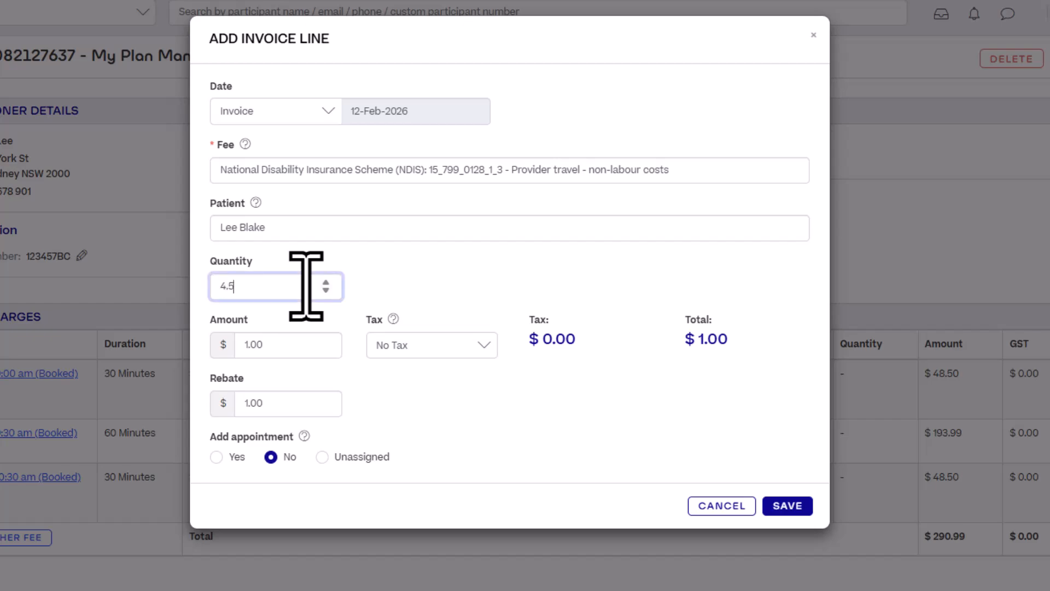
pyautogui.click(799, 505)
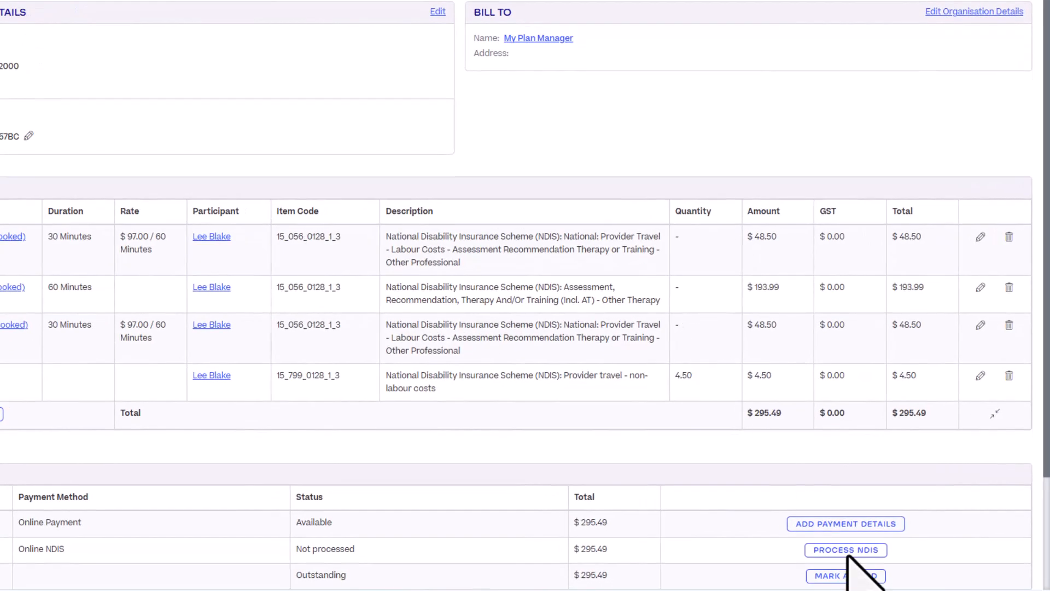
# Submit a Provider Travel NDIS claim for the travel lines, excluding the $193.99 assessment
pyautogui.click(847, 551)
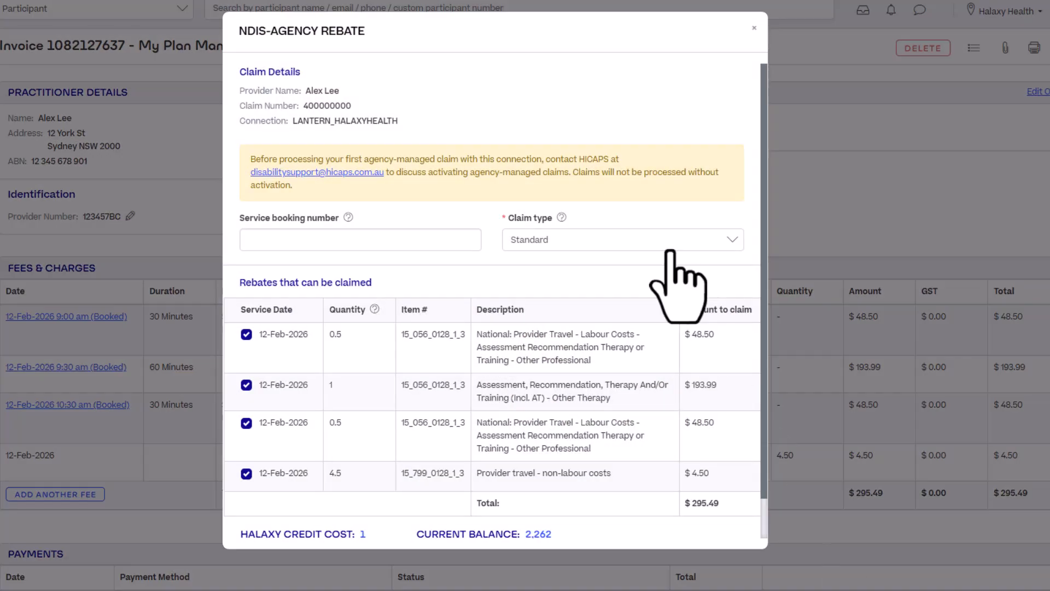
pyautogui.click(669, 247)
pyautogui.click(648, 331)
pyautogui.click(246, 385)
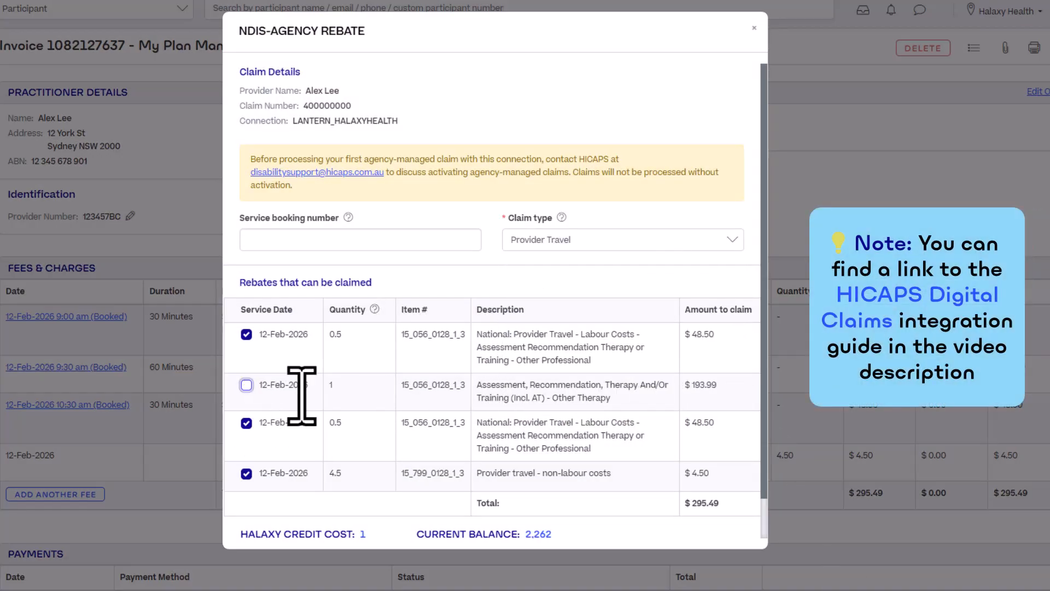
pyautogui.scroll(-1, 492, 438)
pyautogui.click(714, 531)
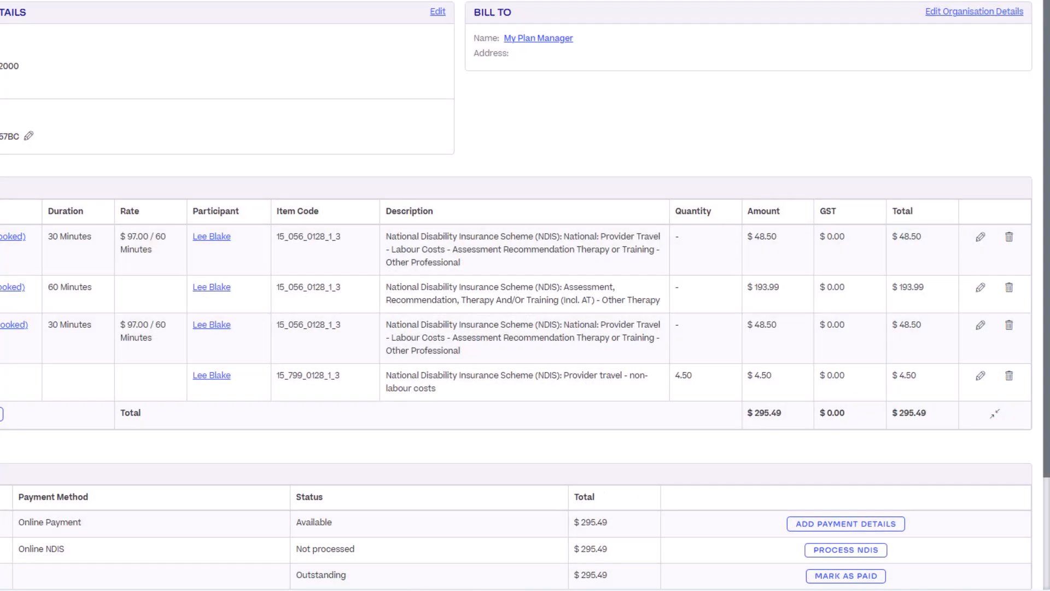